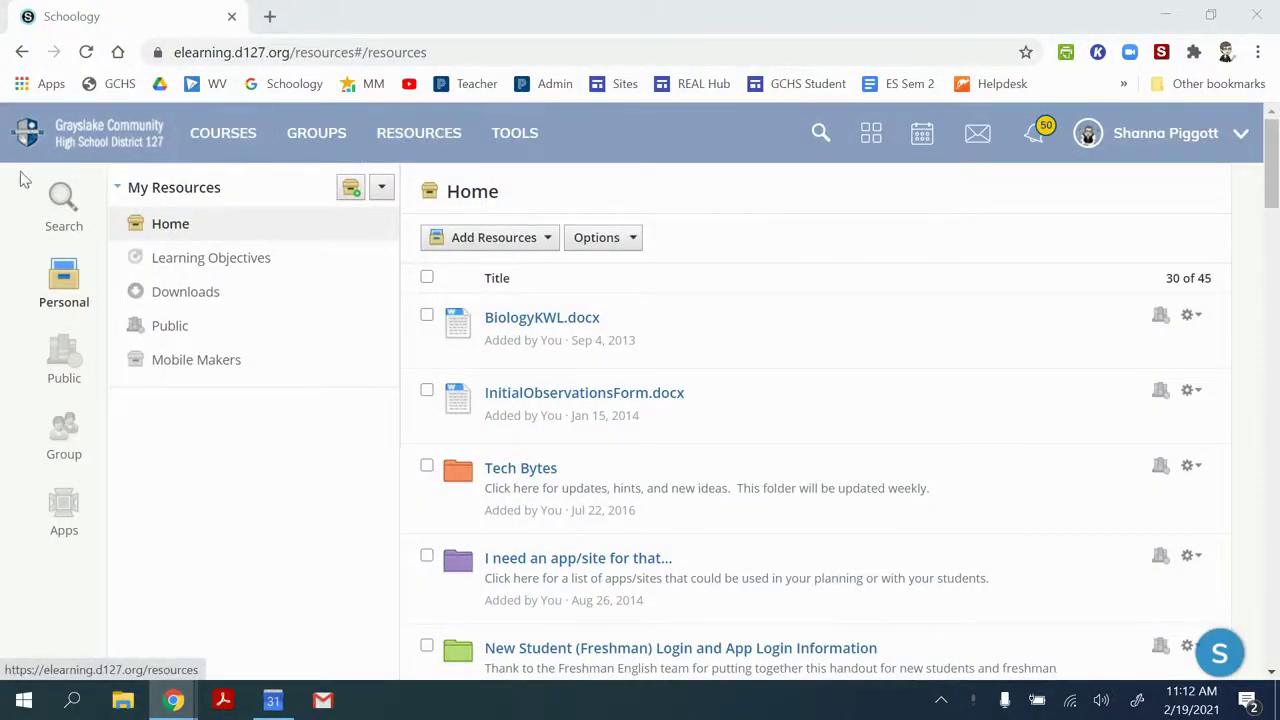
Step: Open the Earth Science: 1(A) folder in the personal resources and look through its contents
{"action": "left_click", "coordinate": [435, 134]}
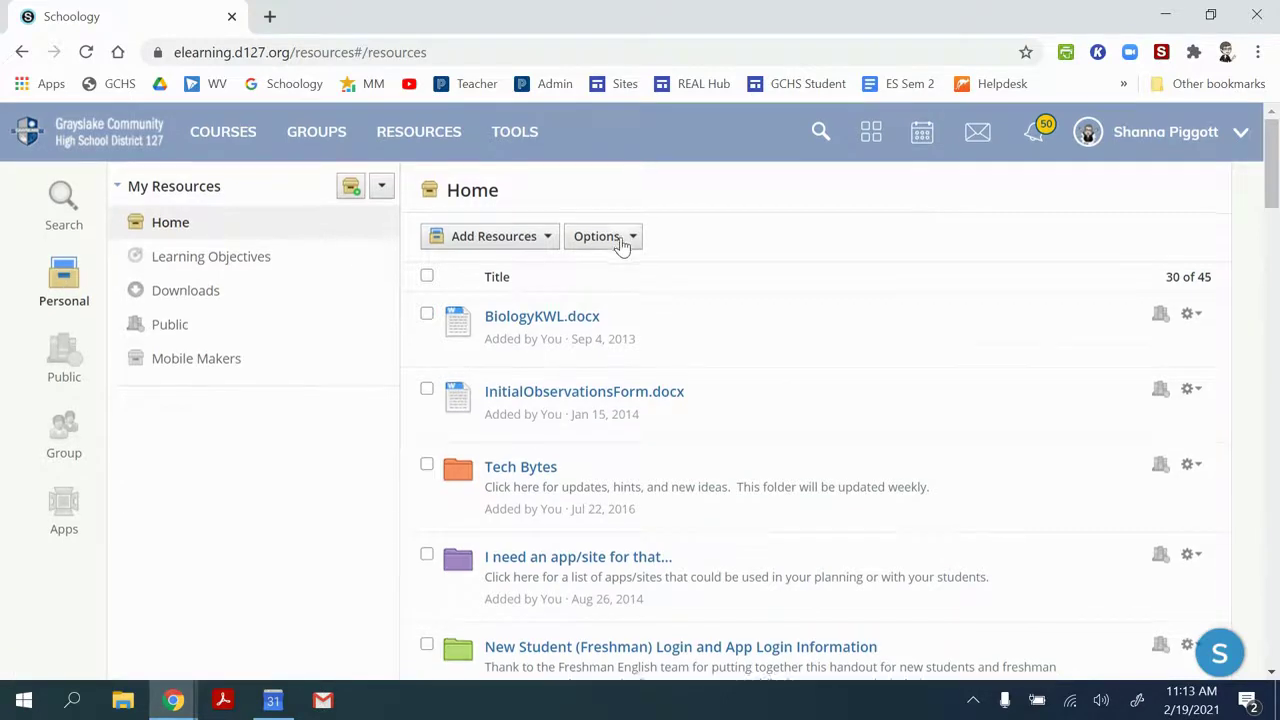
{"action": "scroll", "coordinate": [622, 245], "scroll_direction": "down", "scroll_amount": 3}
{"action": "scroll", "coordinate": [632, 250], "scroll_direction": "down", "scroll_amount": 10}
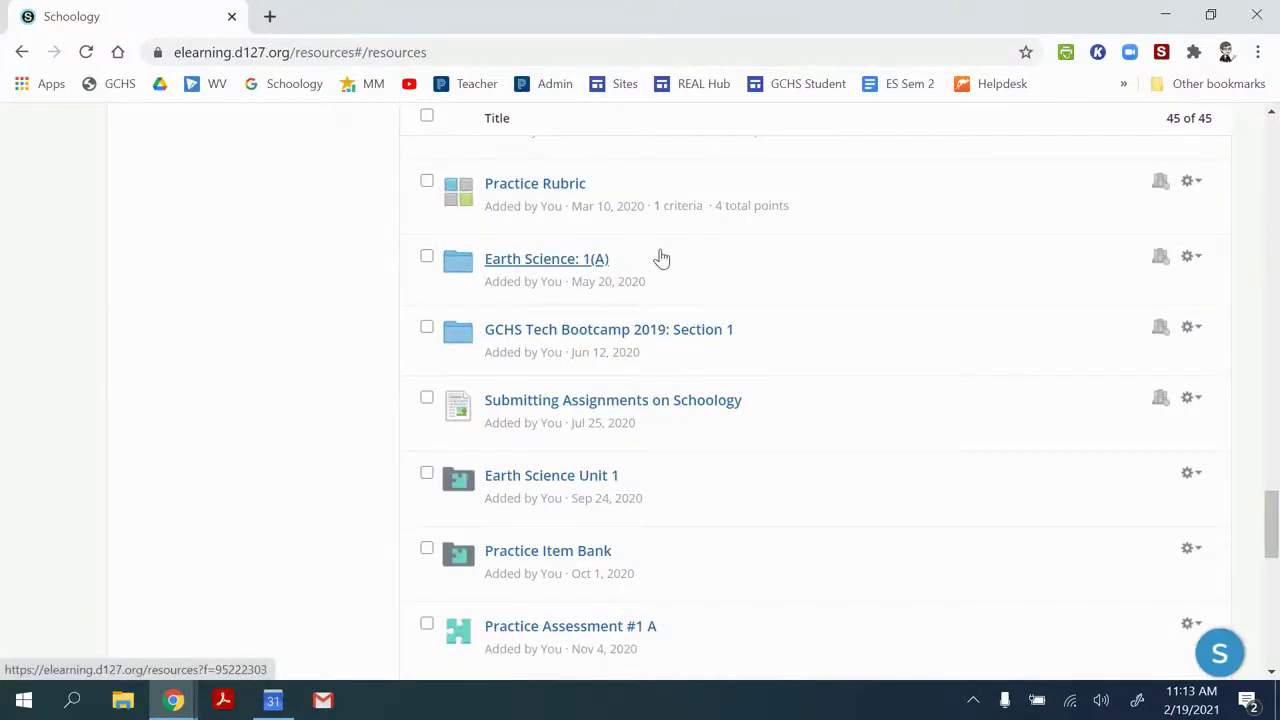
{"action": "left_click", "coordinate": [569, 258]}
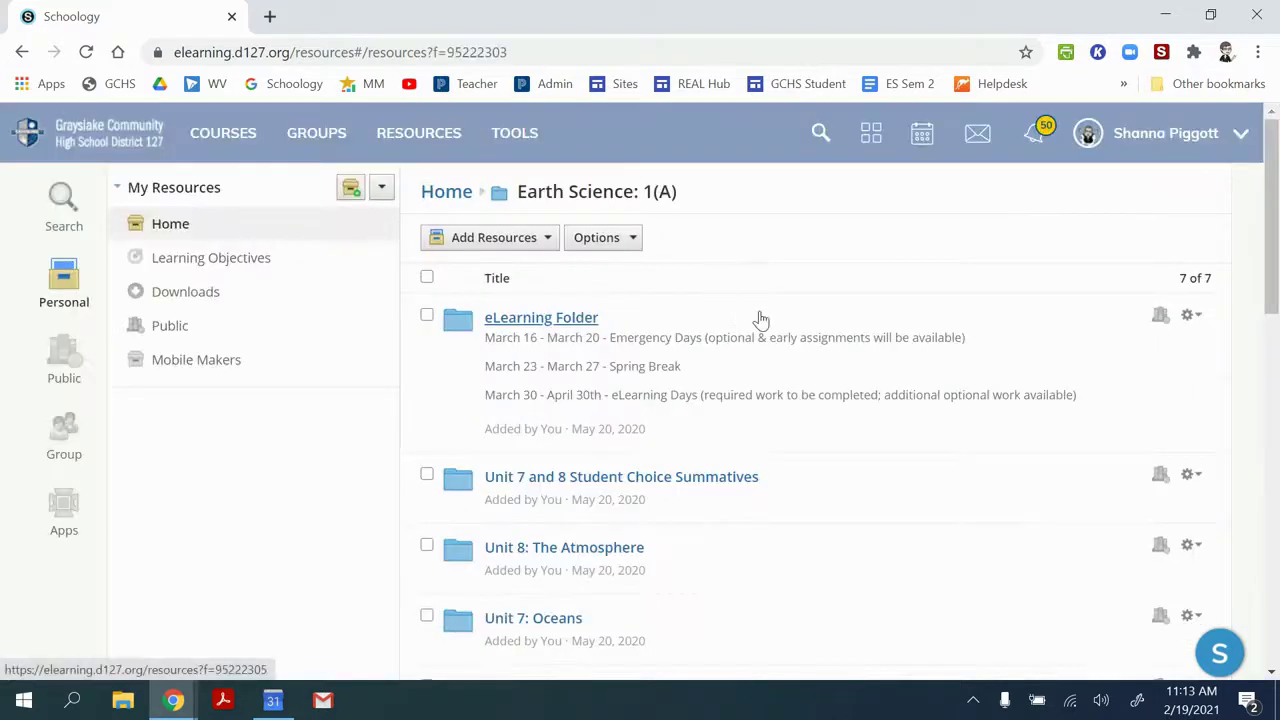
{"action": "scroll", "coordinate": [760, 320], "scroll_direction": "down", "scroll_amount": 5}
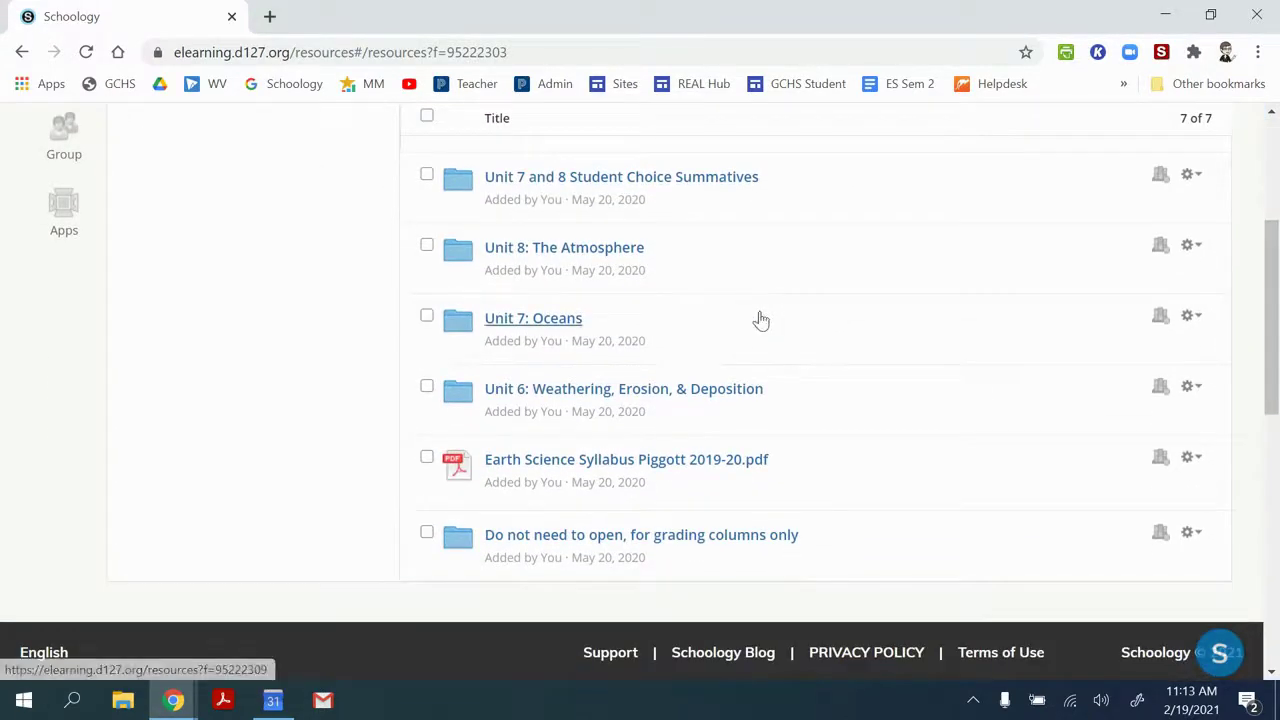
{"action": "scroll", "coordinate": [760, 320], "scroll_direction": "up", "scroll_amount": 5}
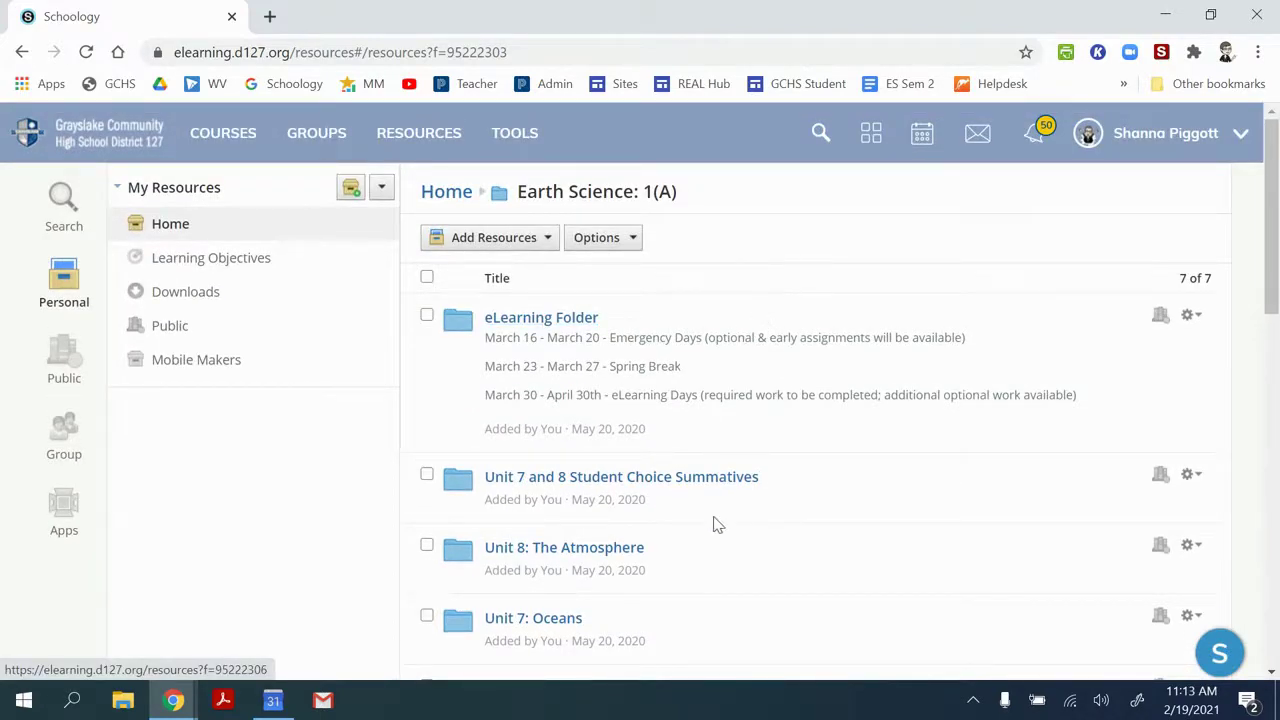
Step: Return to the Home collection of the personal resources and view its list of files and folders
{"action": "left_click", "coordinate": [80, 283]}
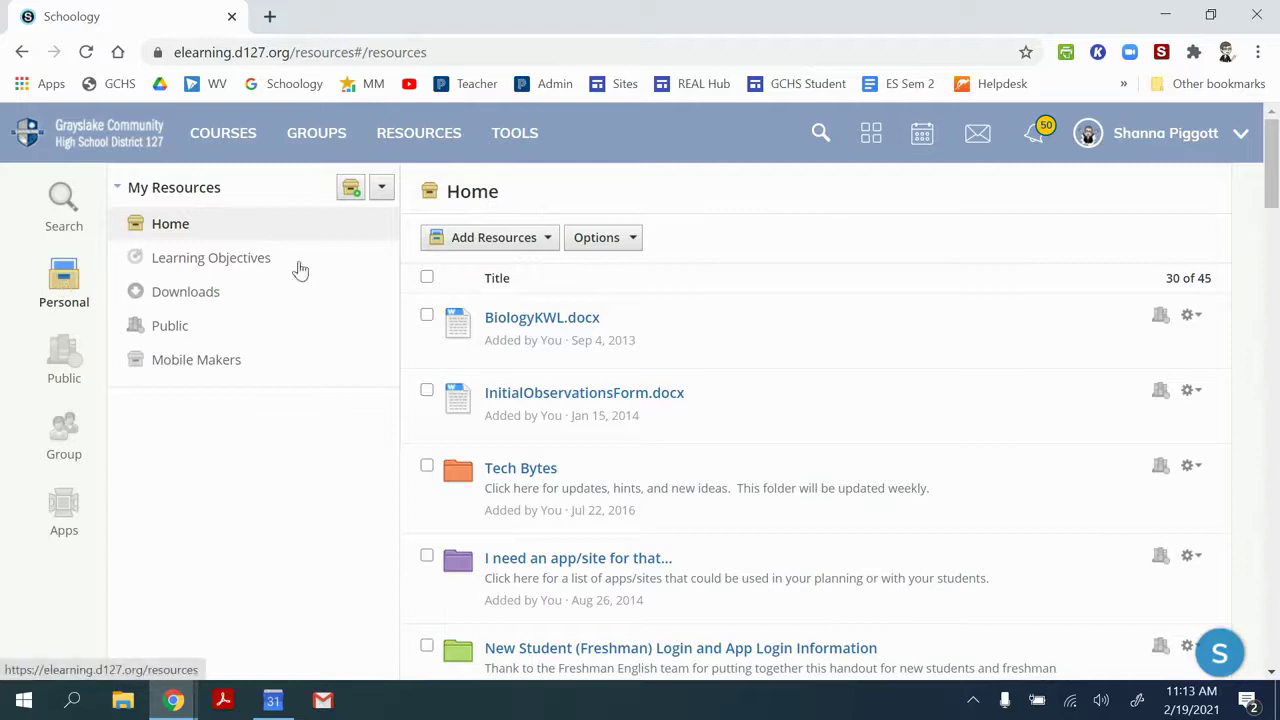
{"action": "scroll", "coordinate": [551, 320], "scroll_direction": "down", "scroll_amount": 1}
{"action": "scroll", "coordinate": [558, 331], "scroll_direction": "up", "scroll_amount": 1}
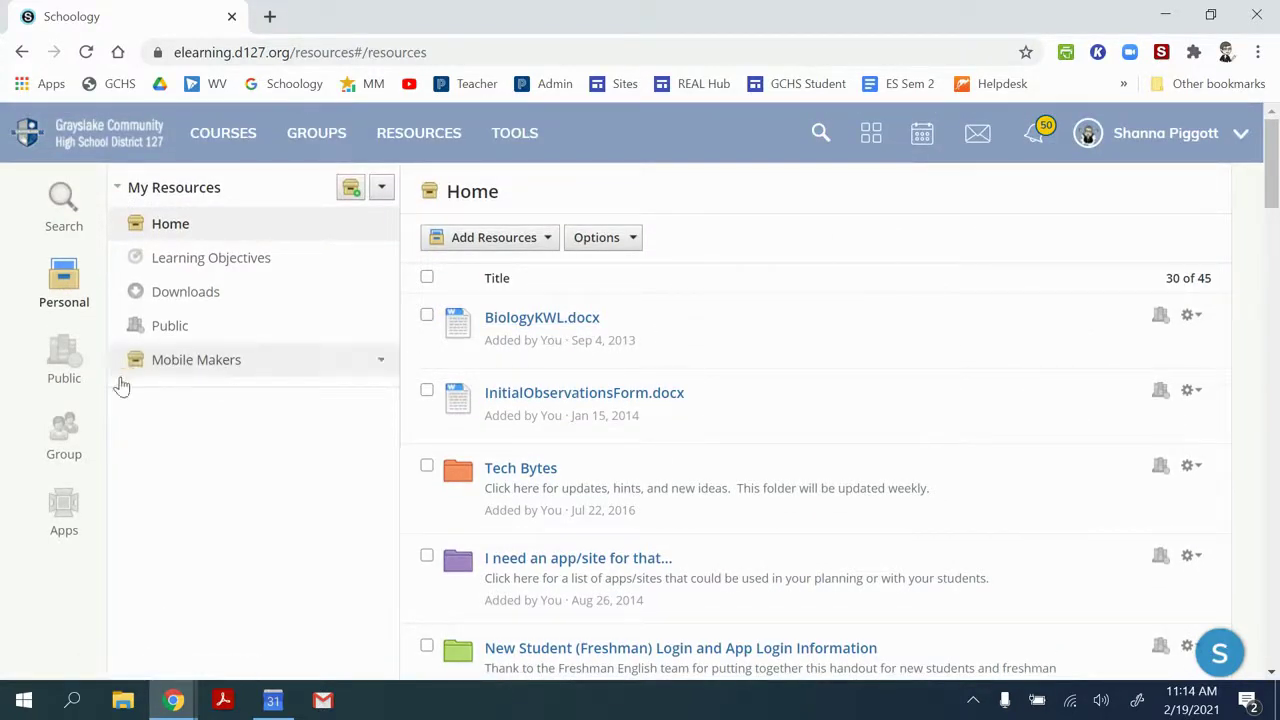
Step: Search the public resources for "wind" and look through the results
{"action": "left_click", "coordinate": [60, 347]}
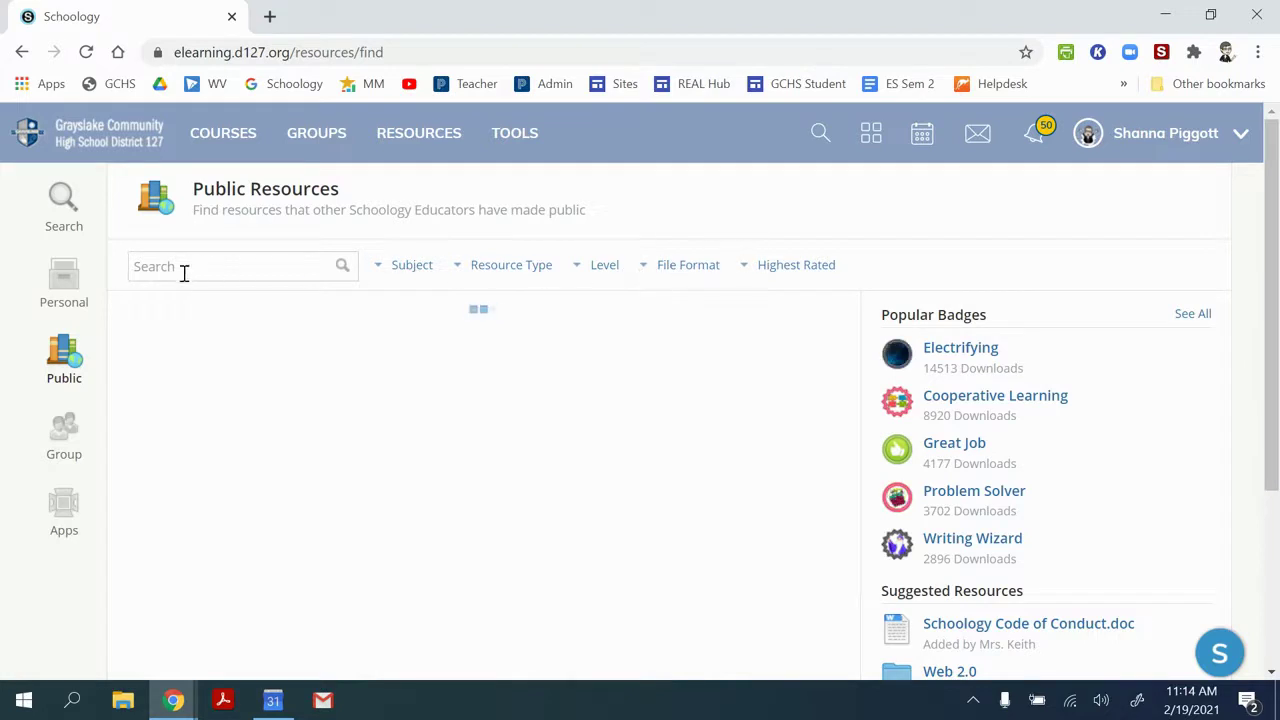
{"action": "left_click", "coordinate": [268, 265]}
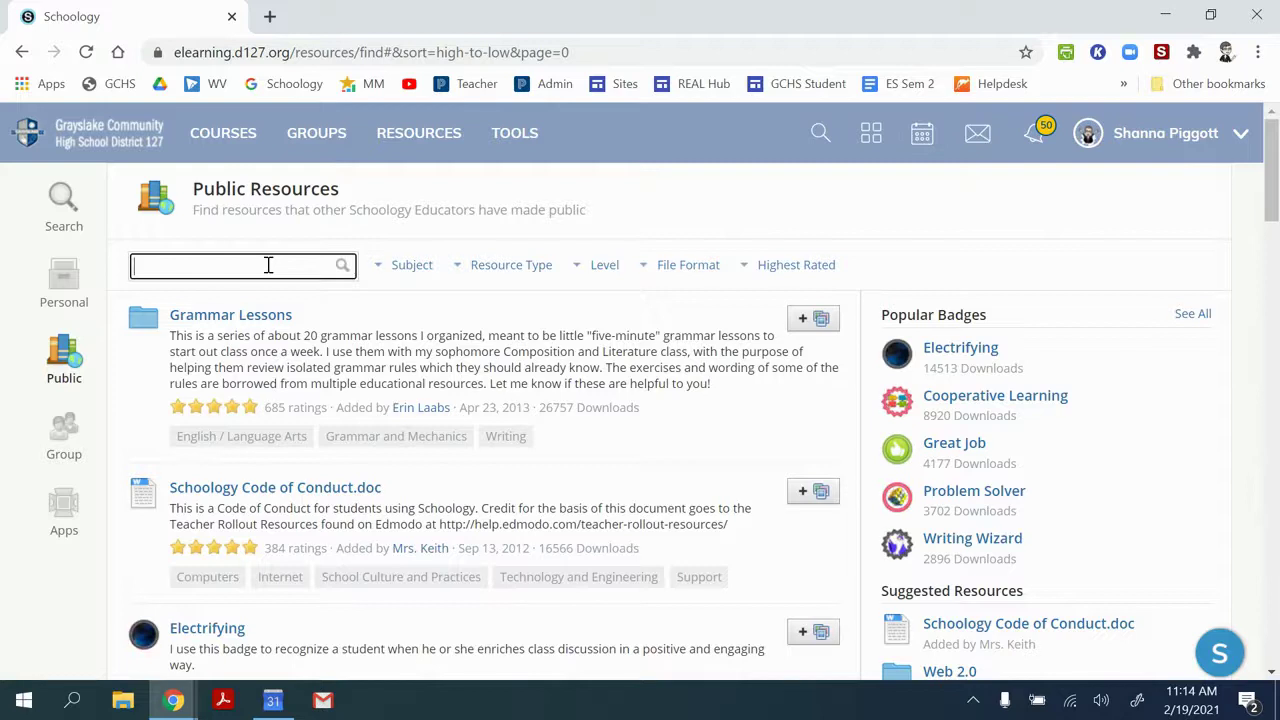
{"action": "type", "text": "wind"}
{"action": "key", "text": "Return"}
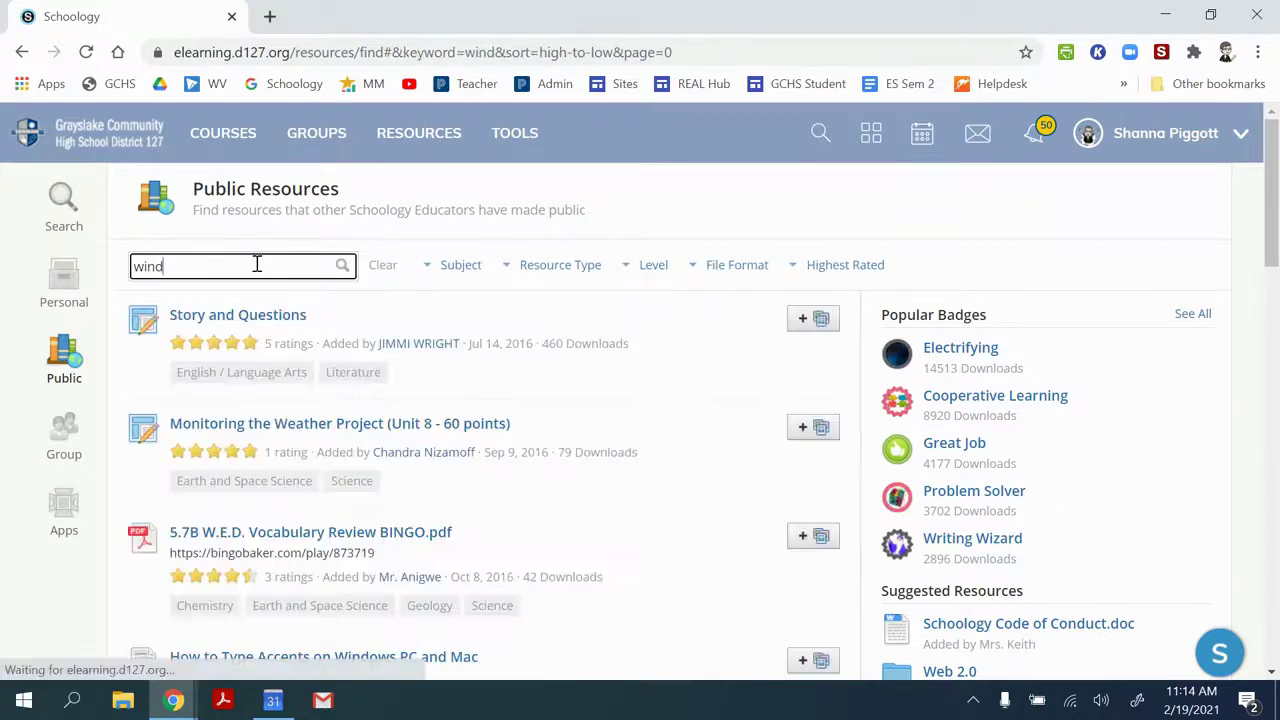
{"action": "scroll", "coordinate": [395, 313], "scroll_direction": "down", "scroll_amount": 4}
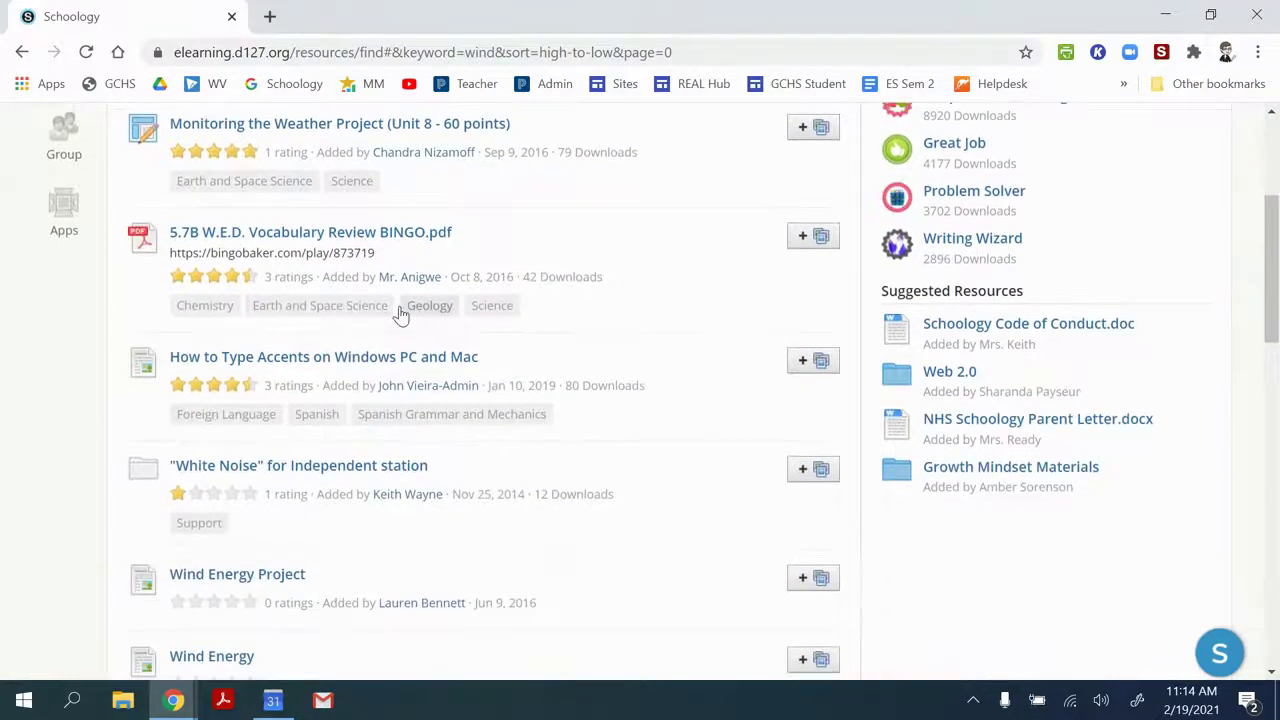
{"action": "scroll", "coordinate": [398, 314], "scroll_direction": "down", "scroll_amount": 4}
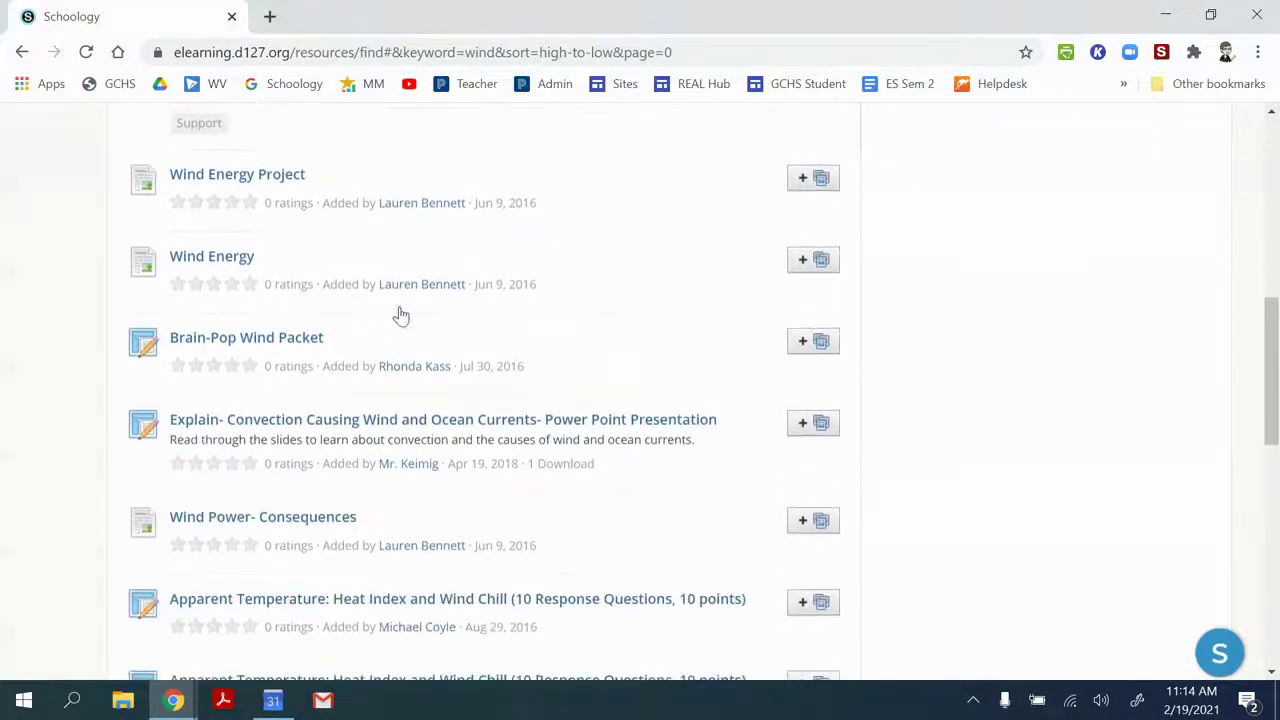
{"action": "scroll", "coordinate": [399, 315], "scroll_direction": "down", "scroll_amount": 4}
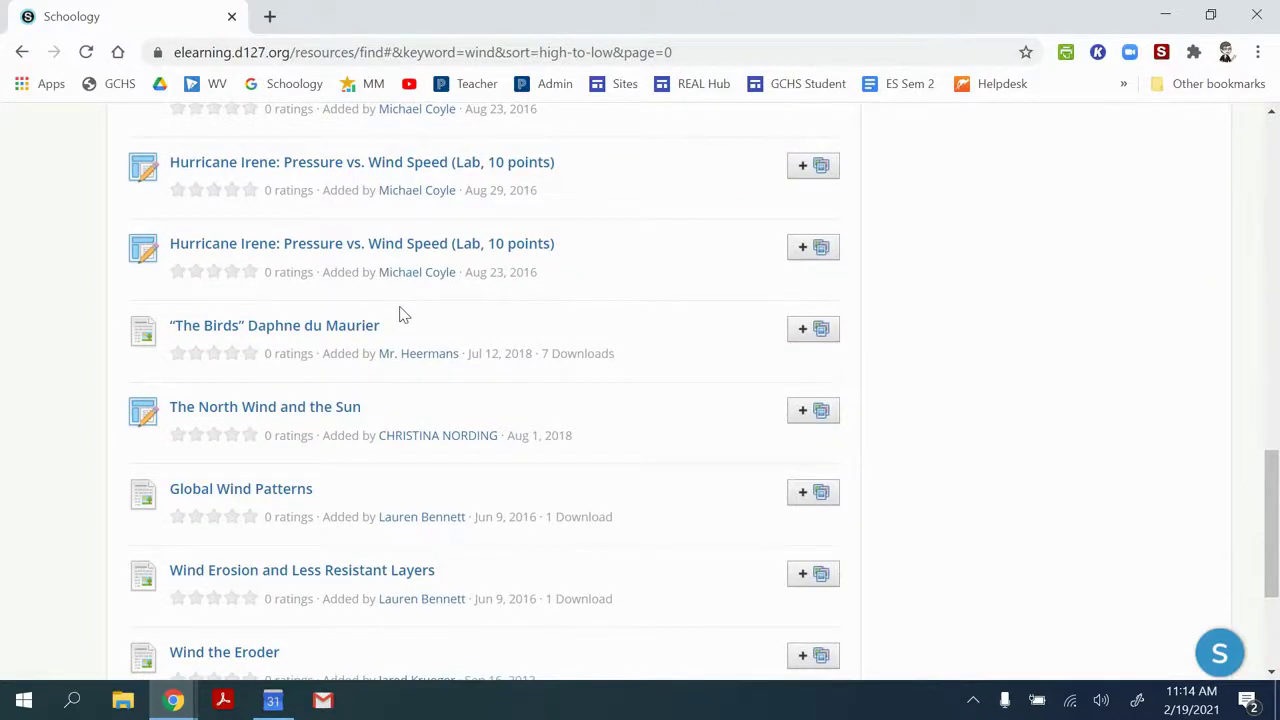
{"action": "scroll", "coordinate": [399, 314], "scroll_direction": "up", "scroll_amount": 1}
{"action": "scroll", "coordinate": [399, 315], "scroll_direction": "up", "scroll_amount": 12}
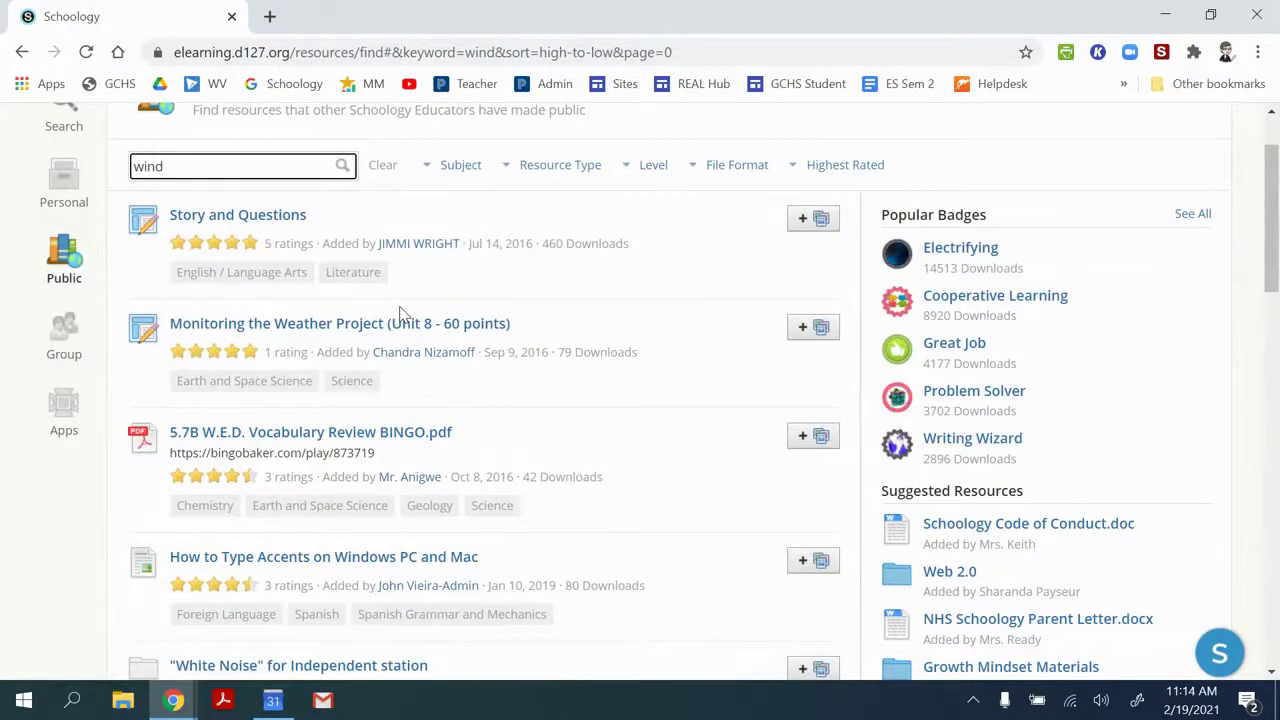
{"action": "scroll", "coordinate": [399, 314], "scroll_direction": "up", "scroll_amount": 1}
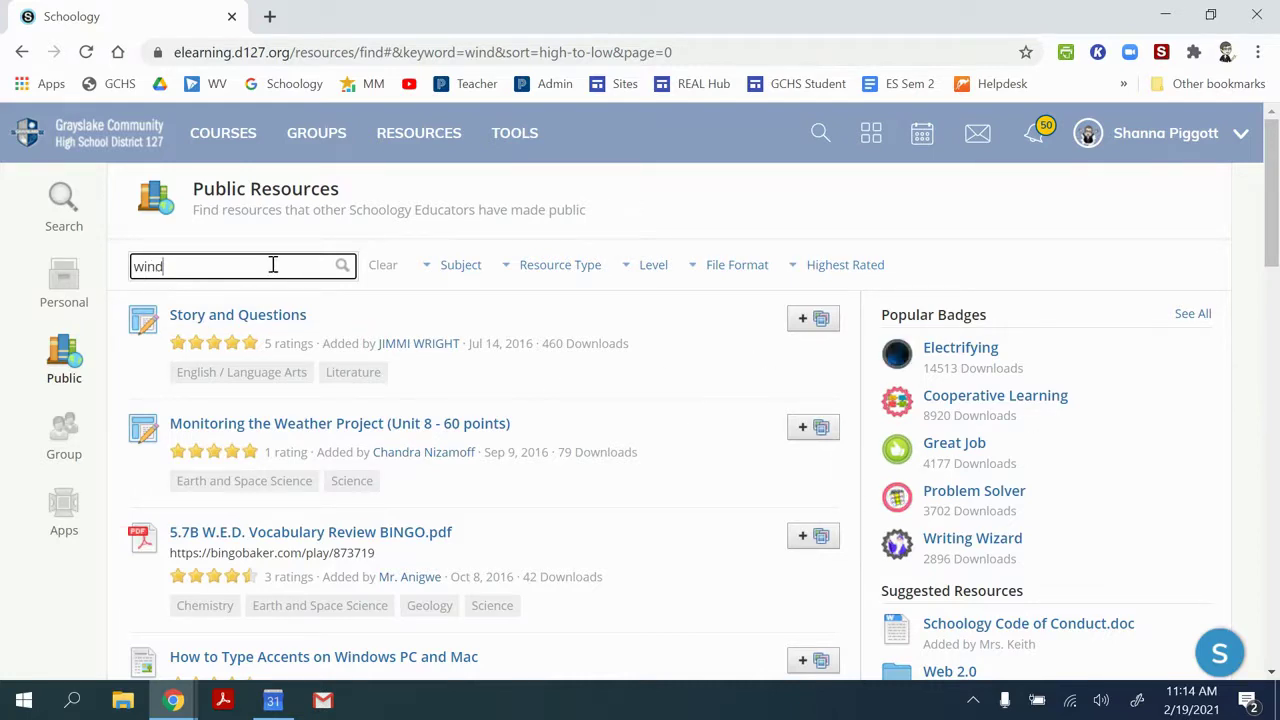
Step: Open the ES & ESH 20-21 group resources and examine the shared unit folders, item banks and tests
{"action": "left_click", "coordinate": [66, 440]}
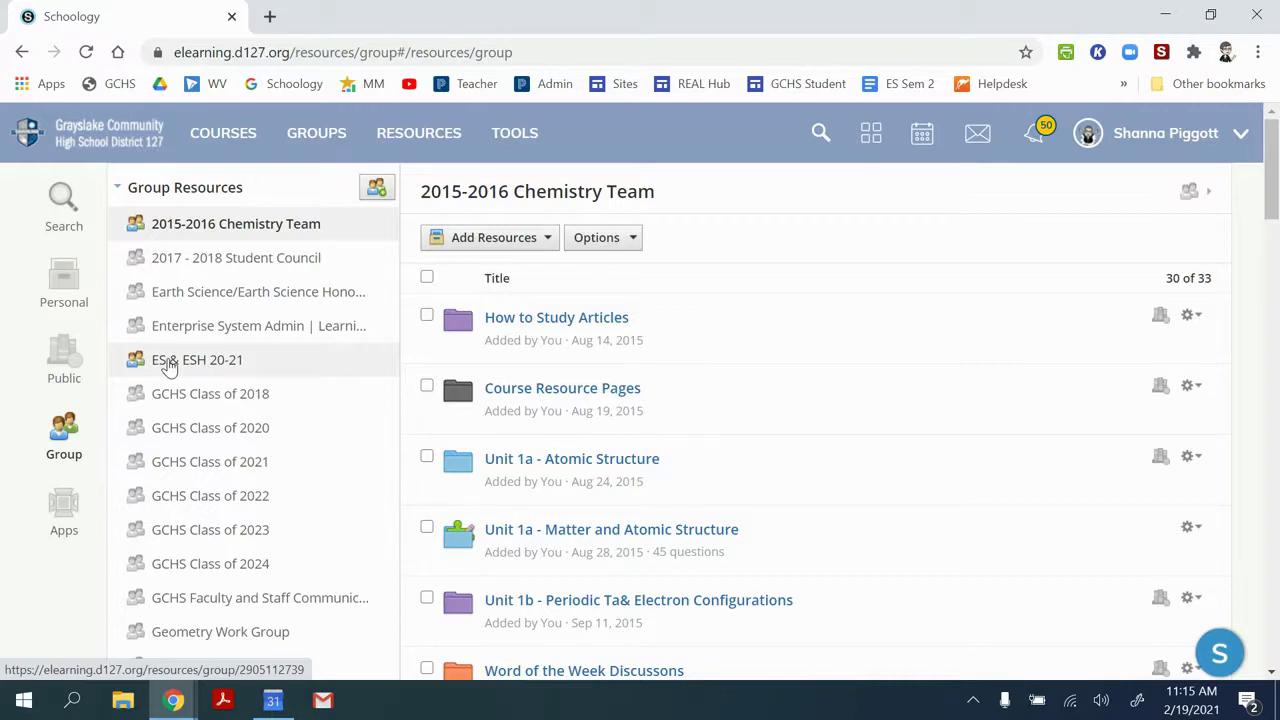
{"action": "left_click", "coordinate": [170, 367]}
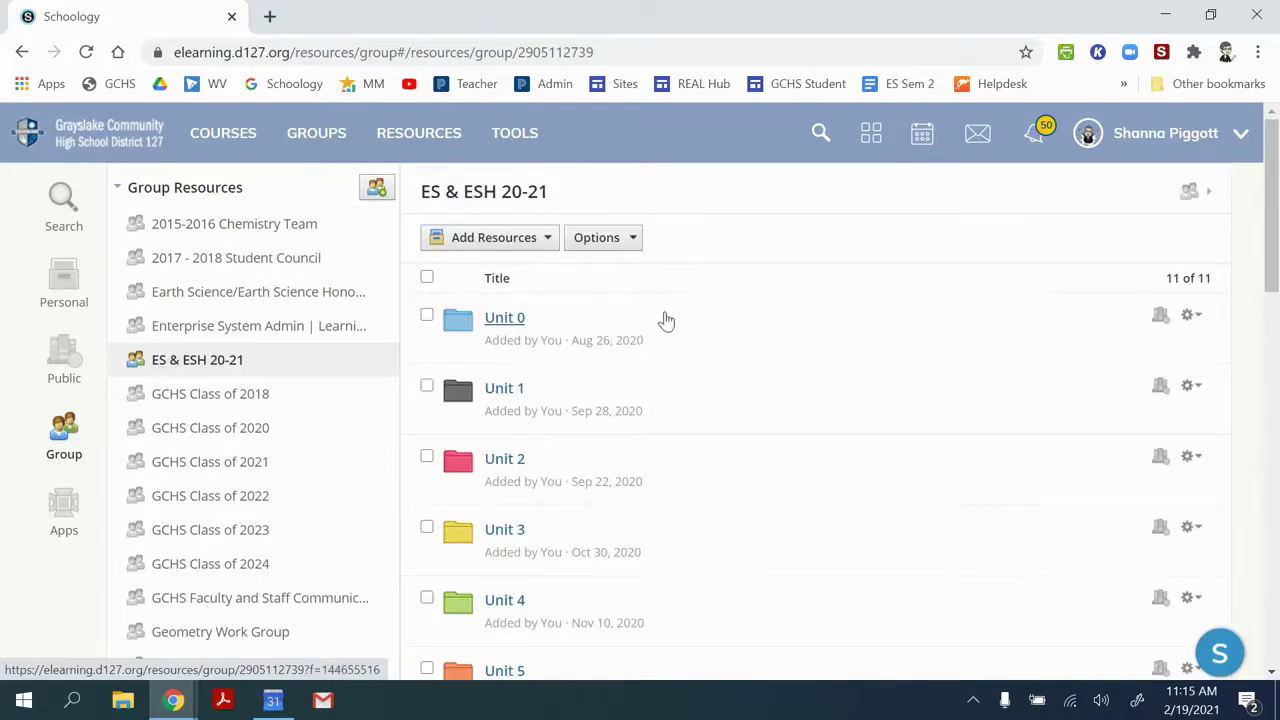
{"action": "scroll", "coordinate": [667, 320], "scroll_direction": "down", "scroll_amount": 2}
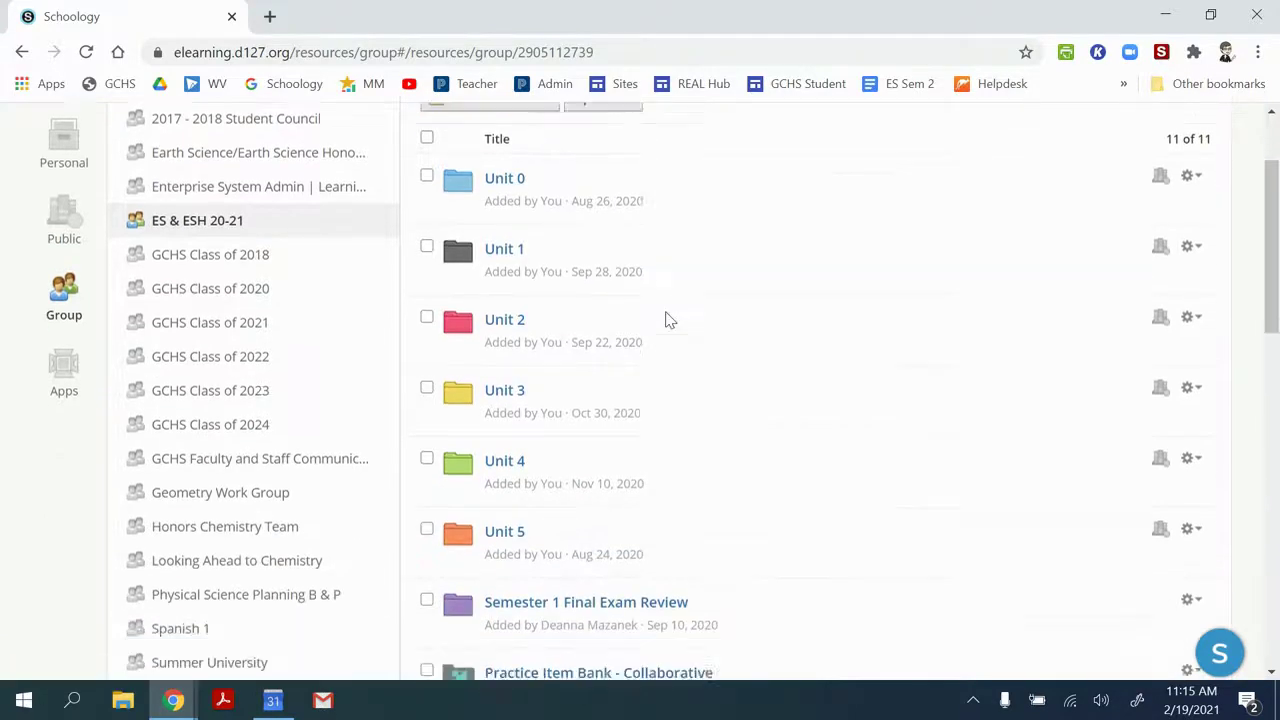
{"action": "scroll", "coordinate": [667, 320], "scroll_direction": "down", "scroll_amount": 2}
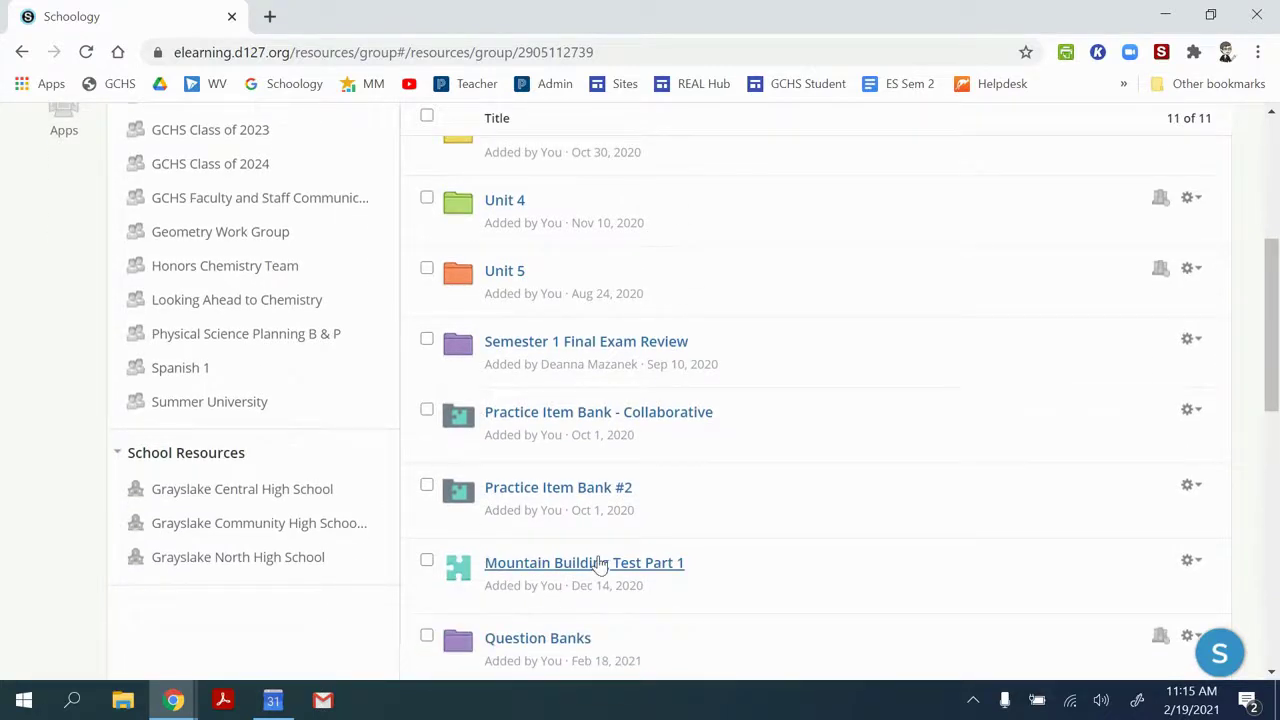
{"action": "scroll", "coordinate": [597, 565], "scroll_direction": "down", "scroll_amount": 1}
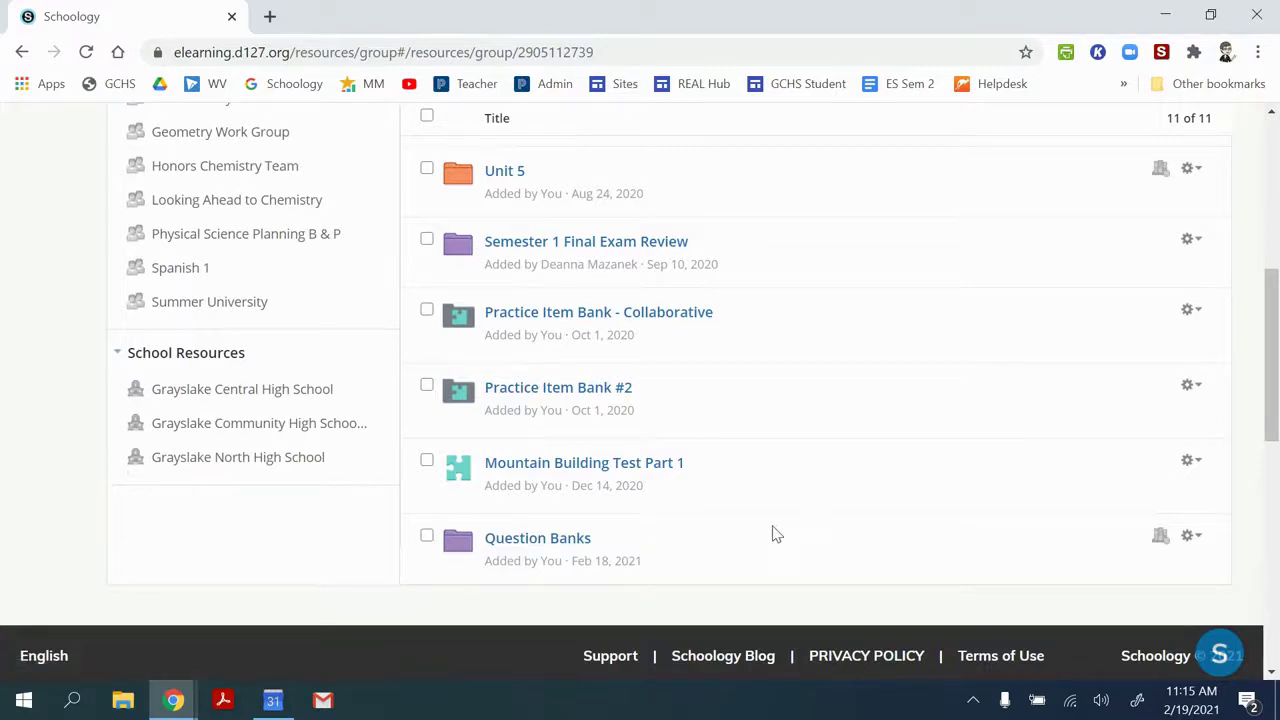
{"action": "scroll", "coordinate": [780, 537], "scroll_direction": "up", "scroll_amount": 5}
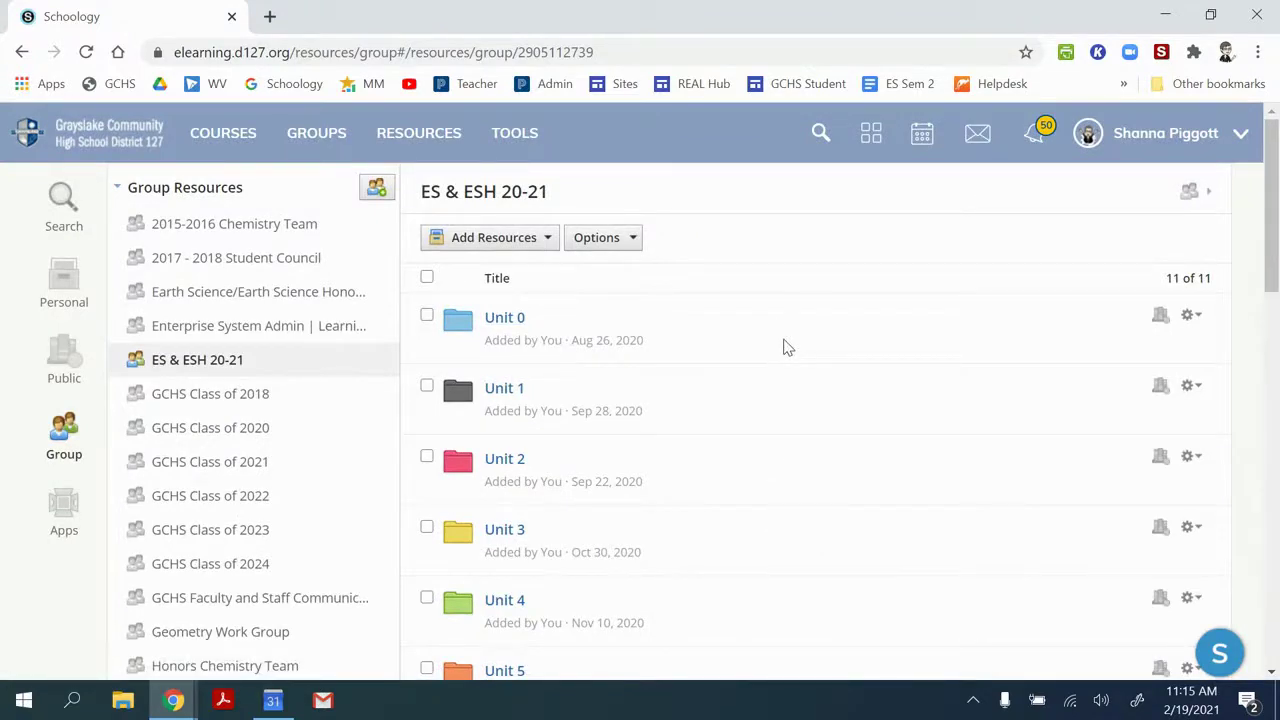
{"action": "scroll", "coordinate": [787, 347], "scroll_direction": "down", "scroll_amount": 1}
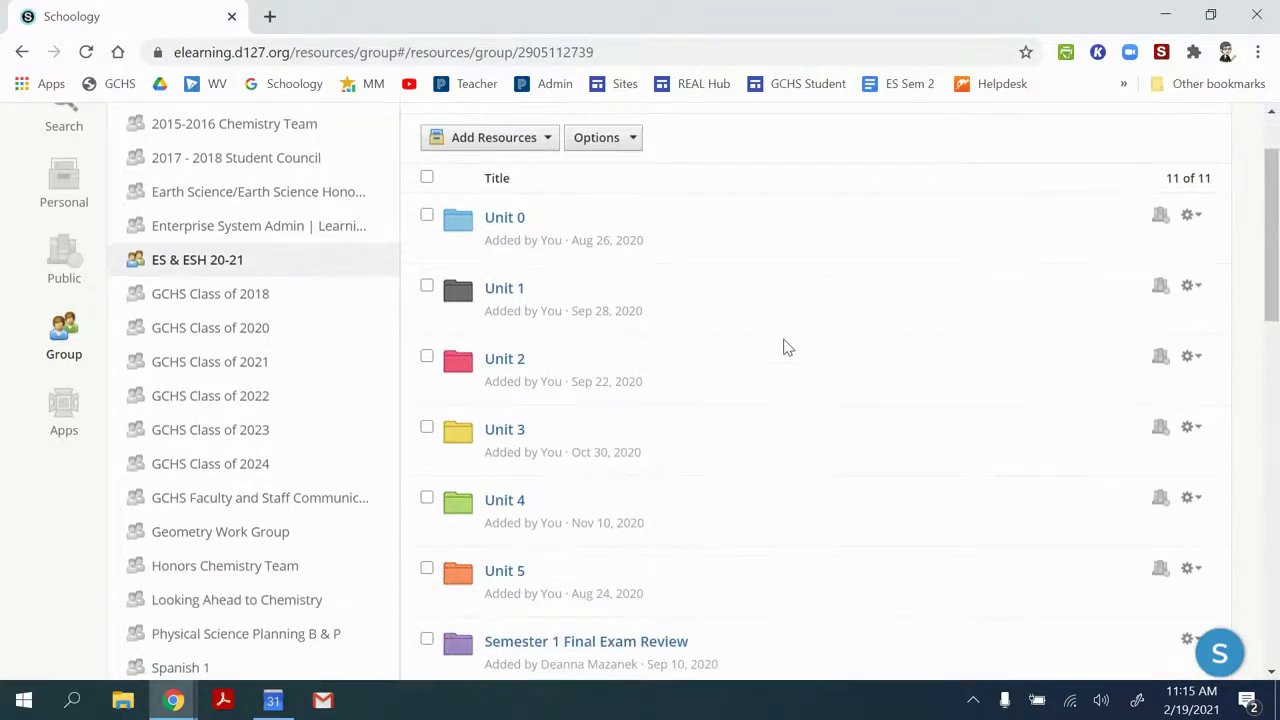
{"action": "scroll", "coordinate": [787, 347], "scroll_direction": "down", "scroll_amount": 1}
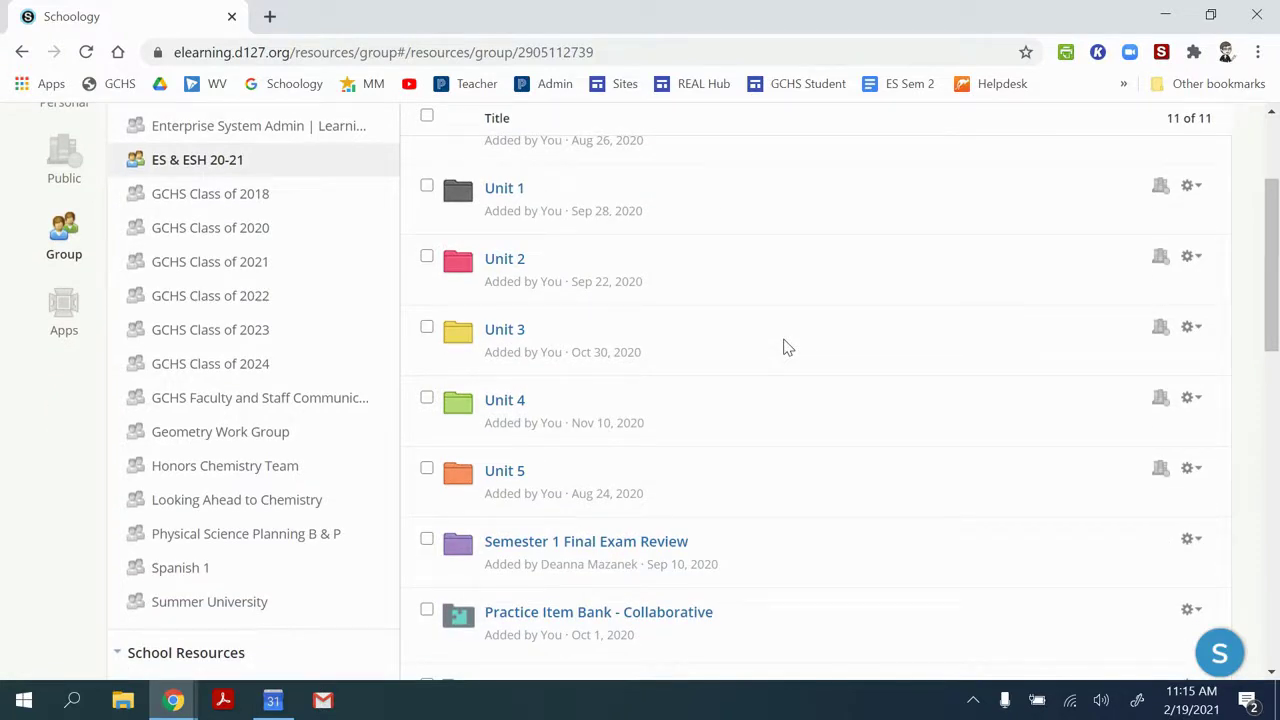
{"action": "scroll", "coordinate": [787, 347], "scroll_direction": "down", "scroll_amount": 1}
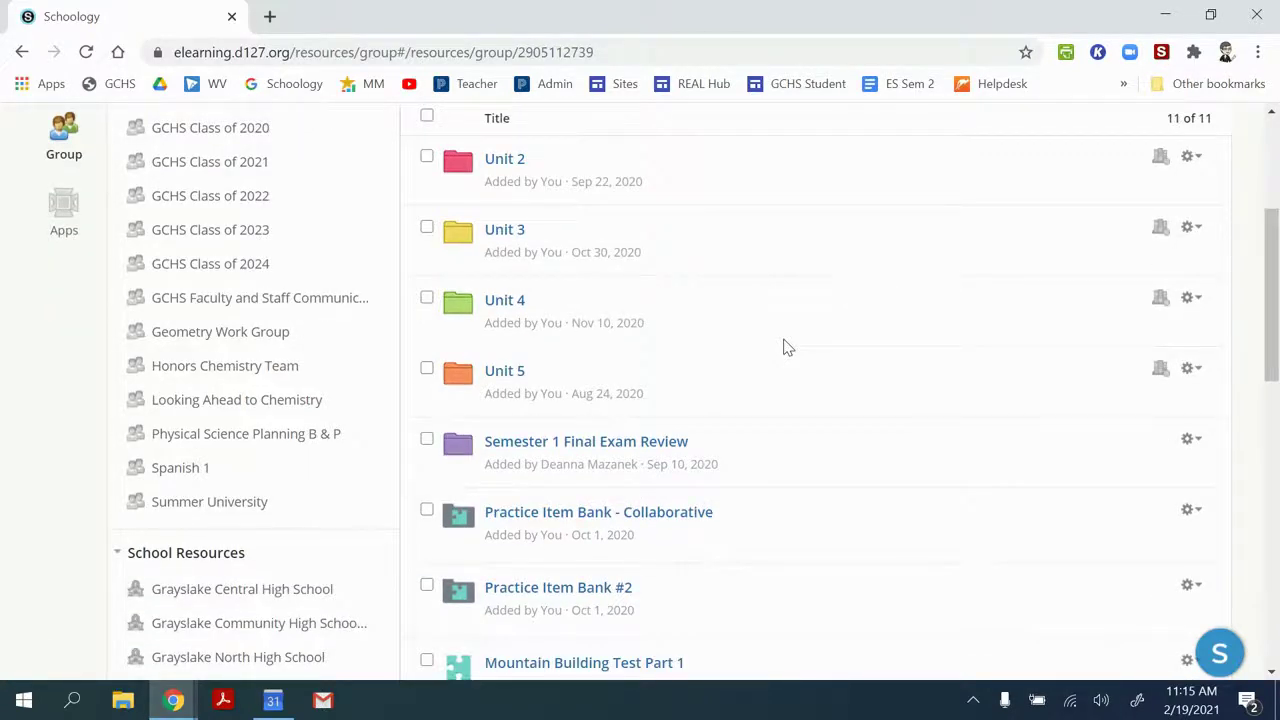
{"action": "scroll", "coordinate": [787, 347], "scroll_direction": "down", "scroll_amount": 1}
{"action": "scroll", "coordinate": [785, 347], "scroll_direction": "up", "scroll_amount": 3}
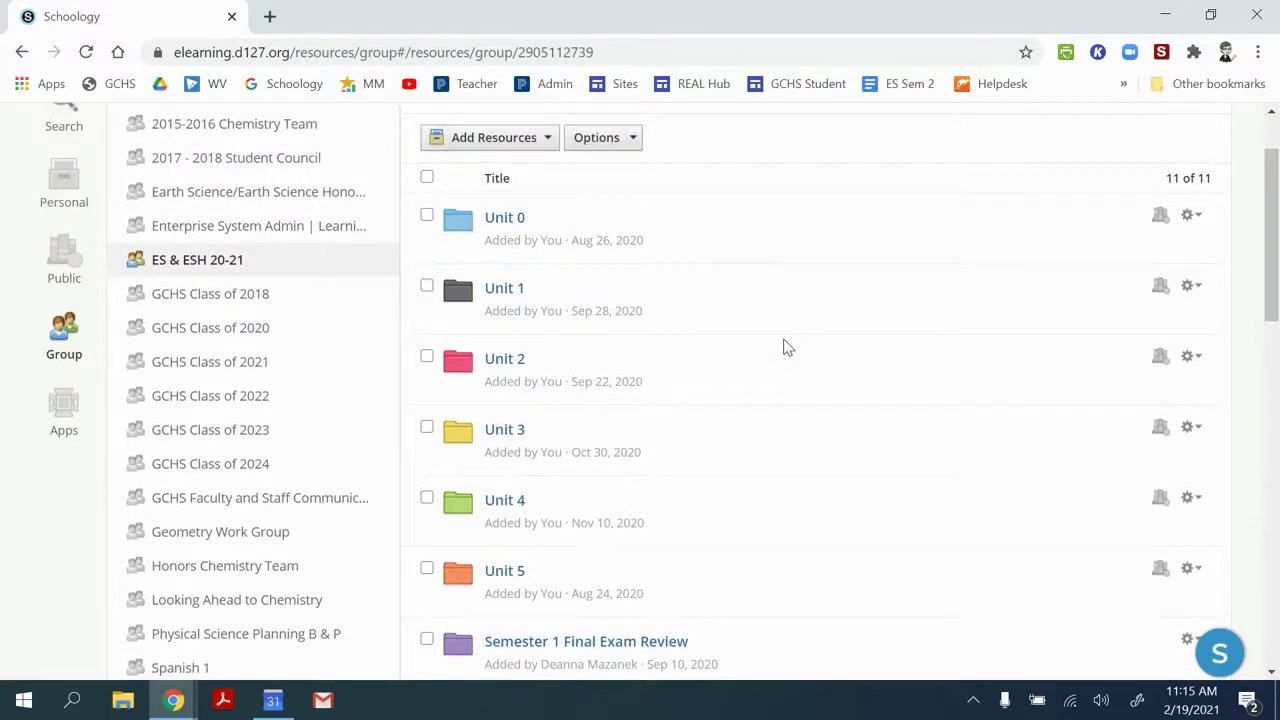
Step: Open the Google Drive Resource App among the resource apps and browse the files in My Drive
{"action": "left_click", "coordinate": [77, 413]}
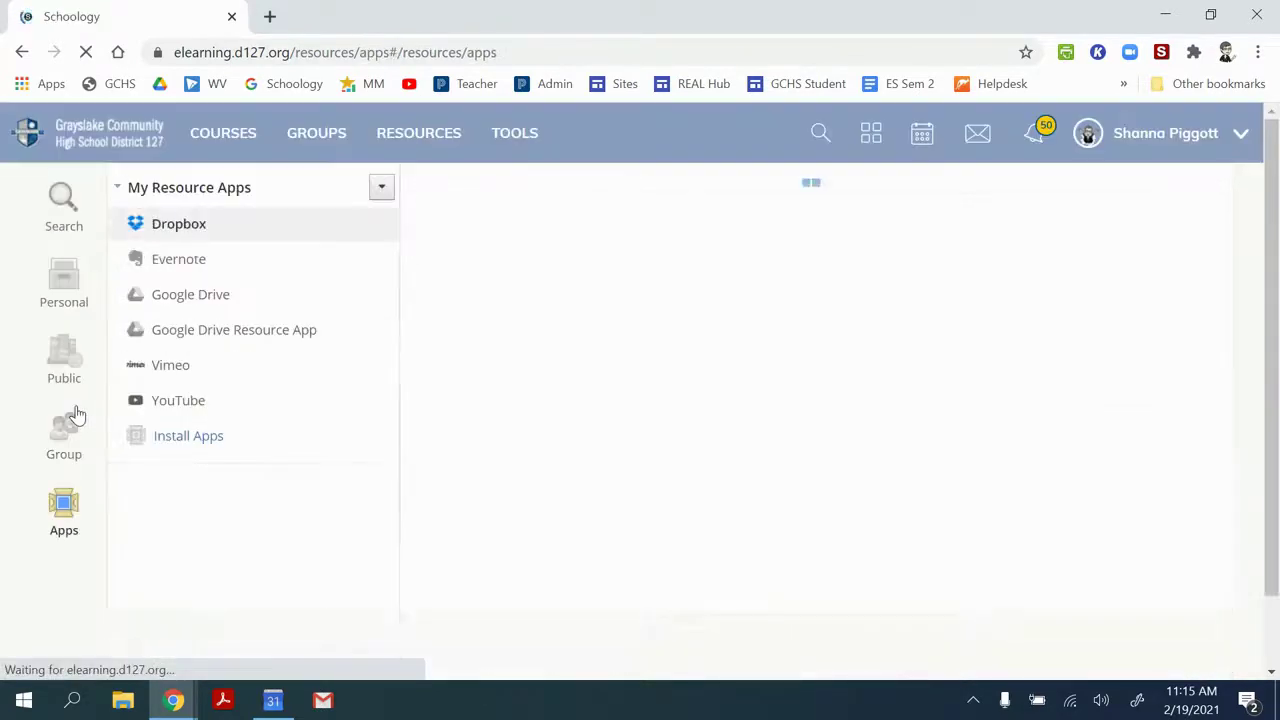
{"action": "left_click", "coordinate": [185, 302]}
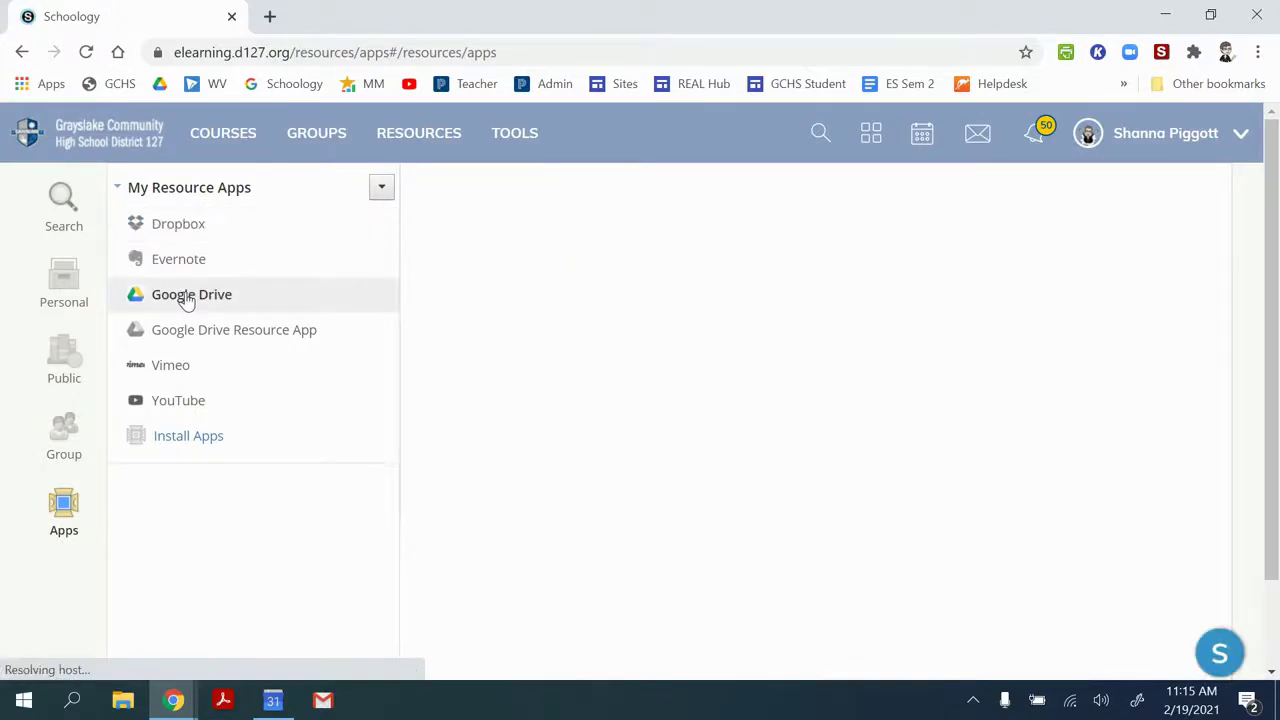
{"action": "left_click", "coordinate": [189, 329]}
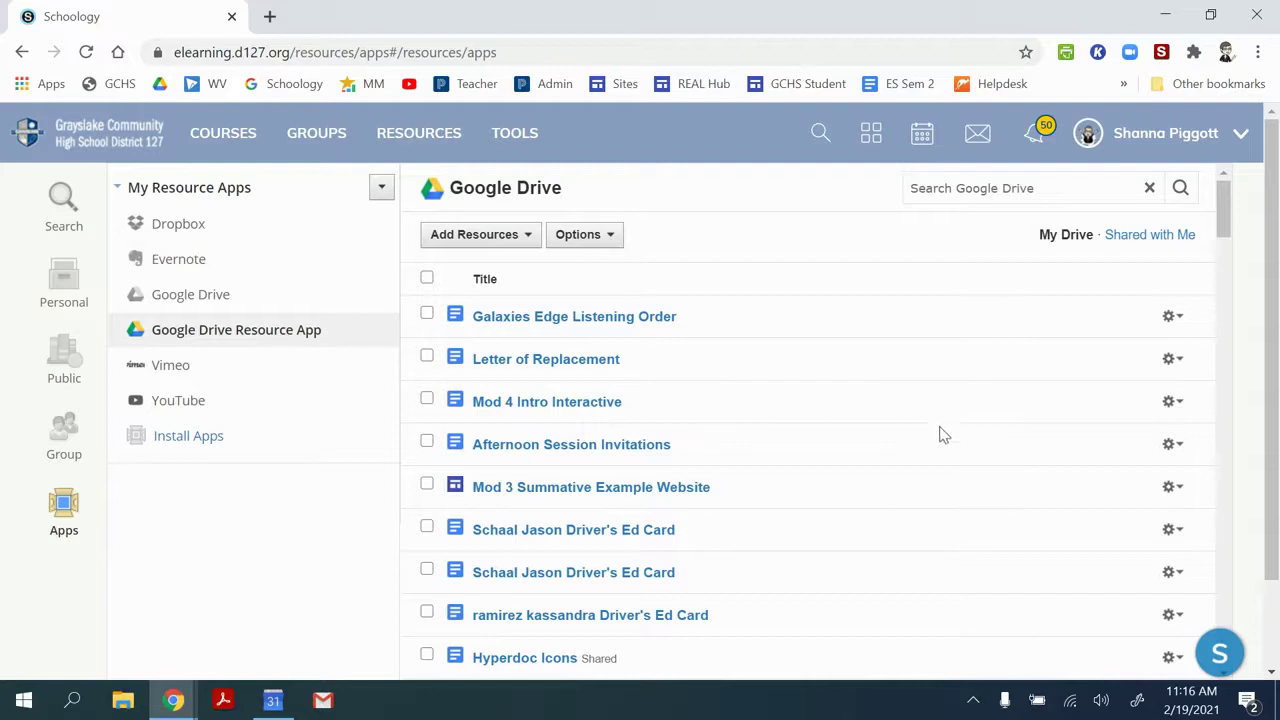
{"action": "scroll", "coordinate": [935, 416], "scroll_direction": "down", "scroll_amount": 1}
{"action": "scroll", "coordinate": [935, 416], "scroll_direction": "down", "scroll_amount": 4}
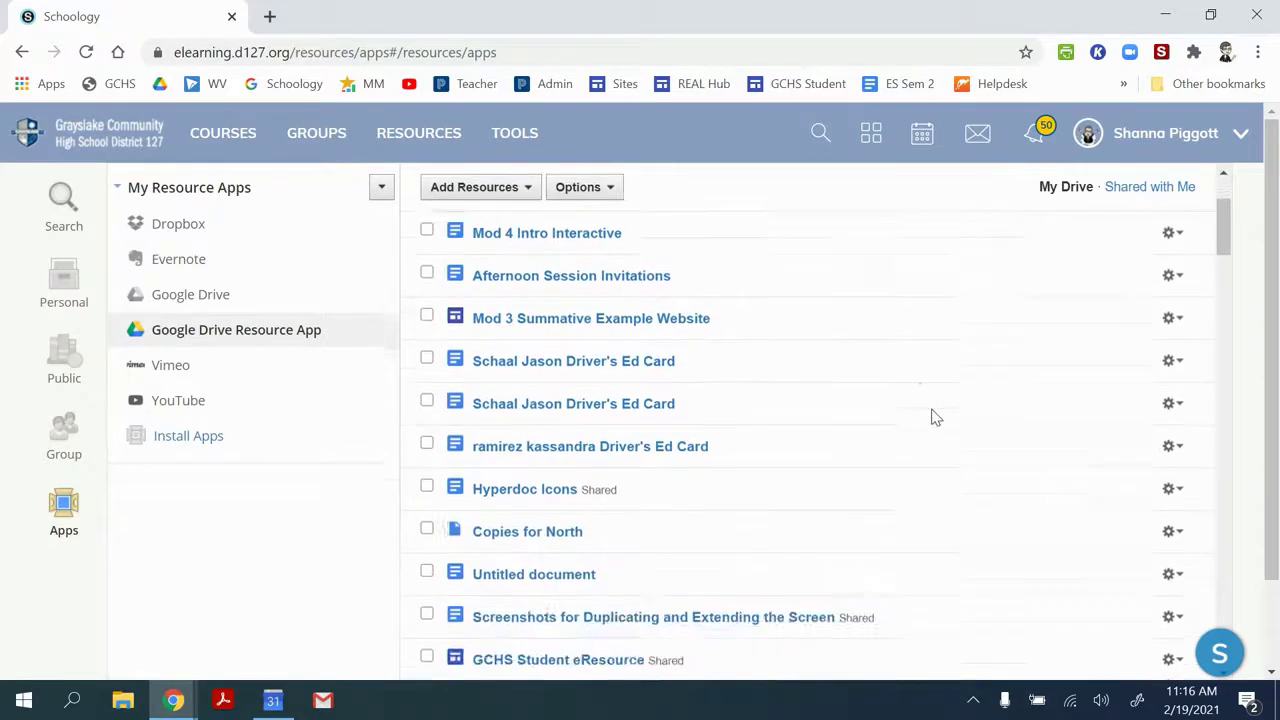
{"action": "scroll", "coordinate": [935, 416], "scroll_direction": "up", "scroll_amount": 4}
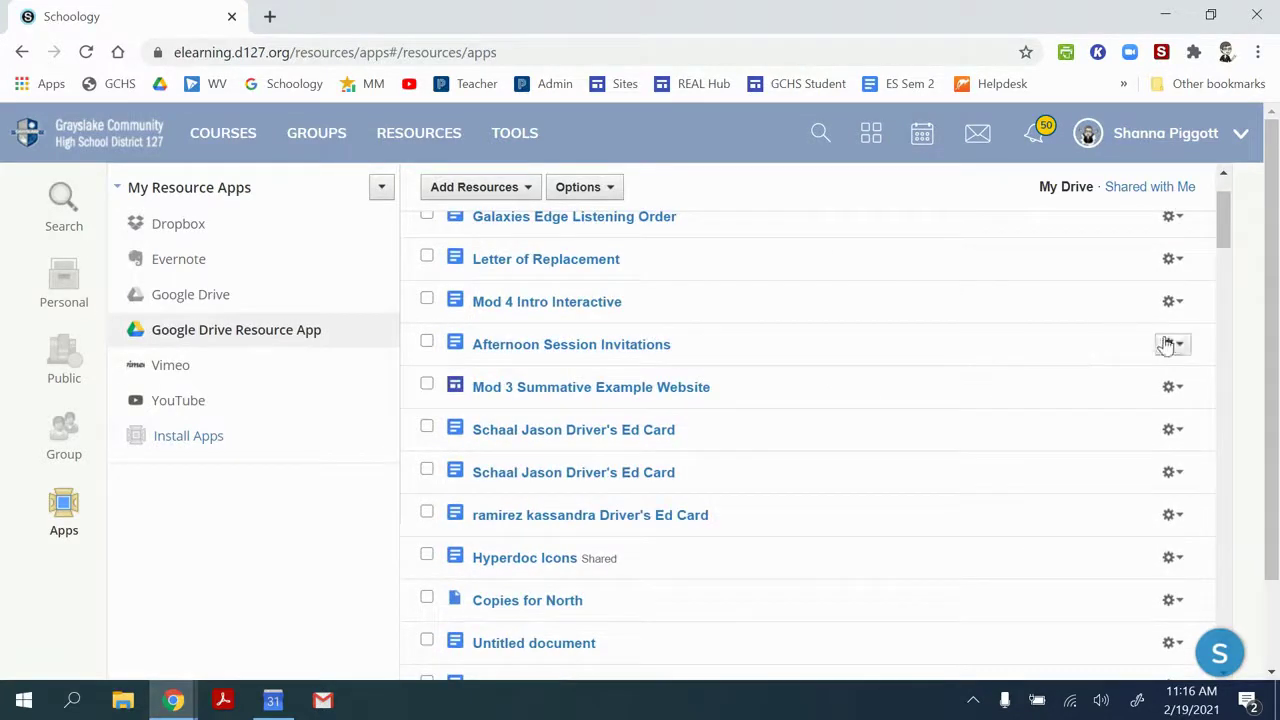
Step: Check the import options available for the Mod 4 Intro Interactive document and look over the Drive file list
{"action": "left_click", "coordinate": [1174, 303]}
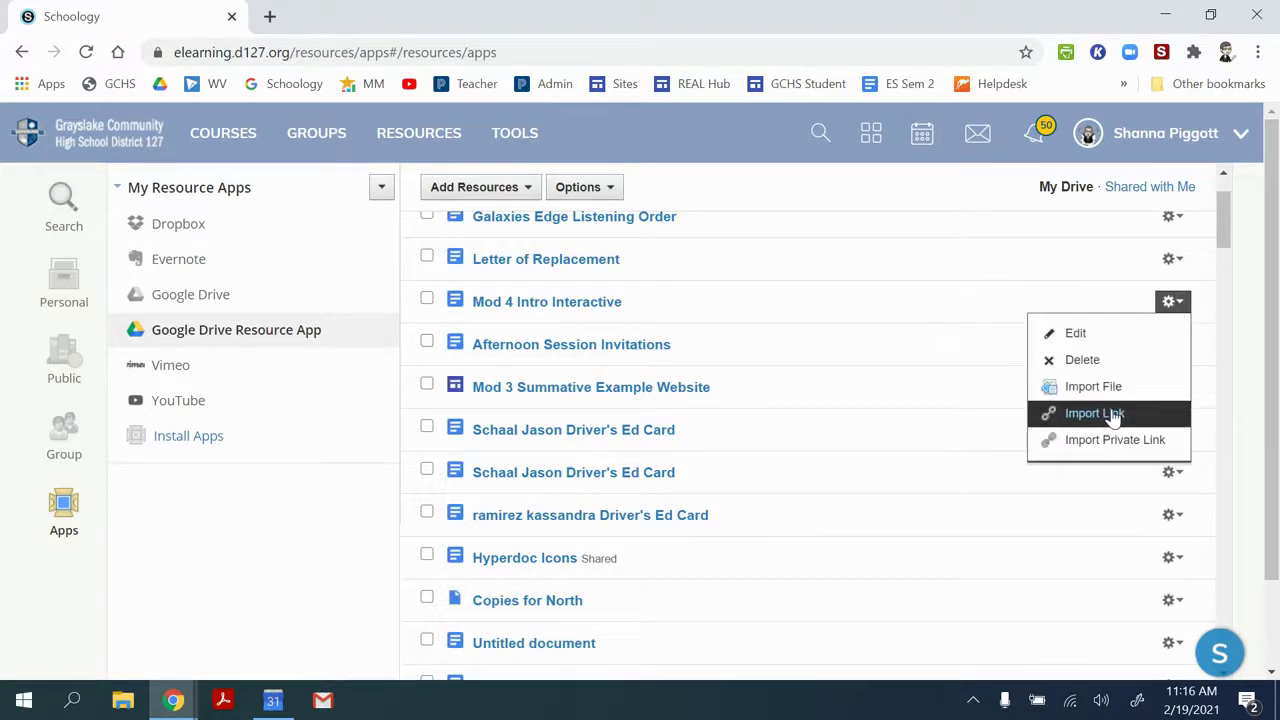
{"action": "left_click", "coordinate": [1172, 302]}
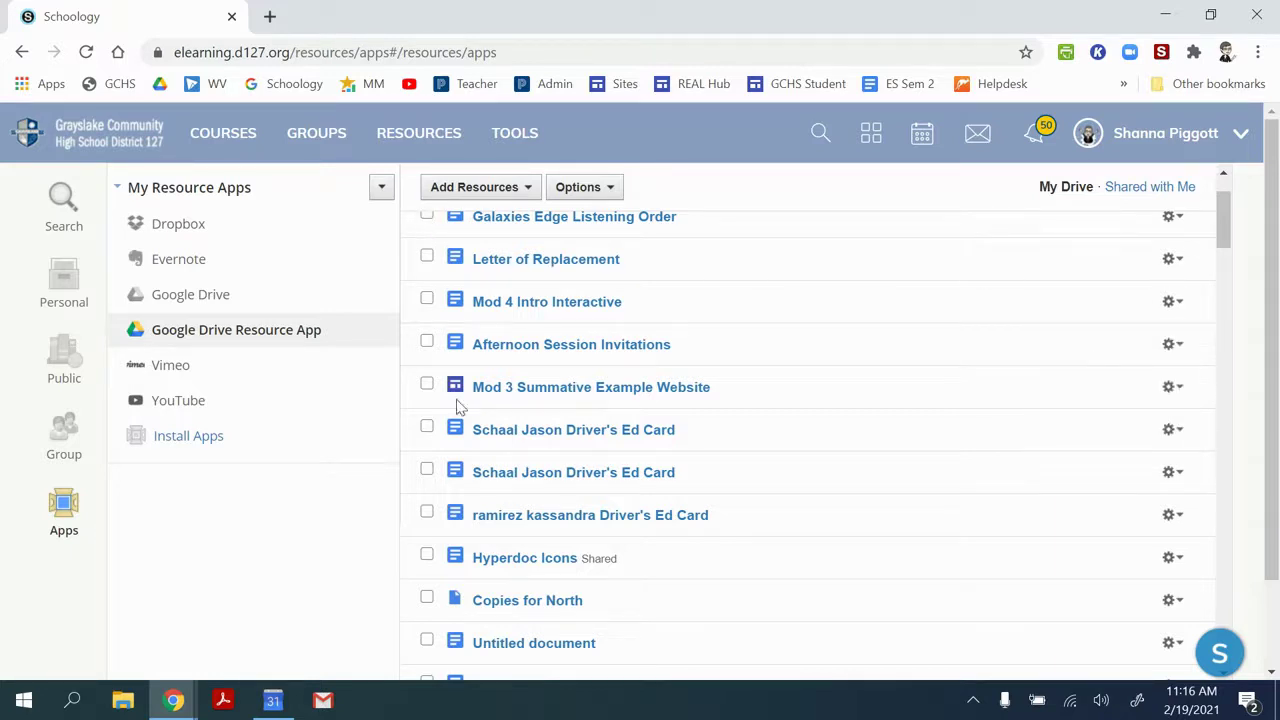
{"action": "scroll", "coordinate": [458, 405], "scroll_direction": "down", "scroll_amount": 6}
{"action": "scroll", "coordinate": [456, 440], "scroll_direction": "up", "scroll_amount": 8}
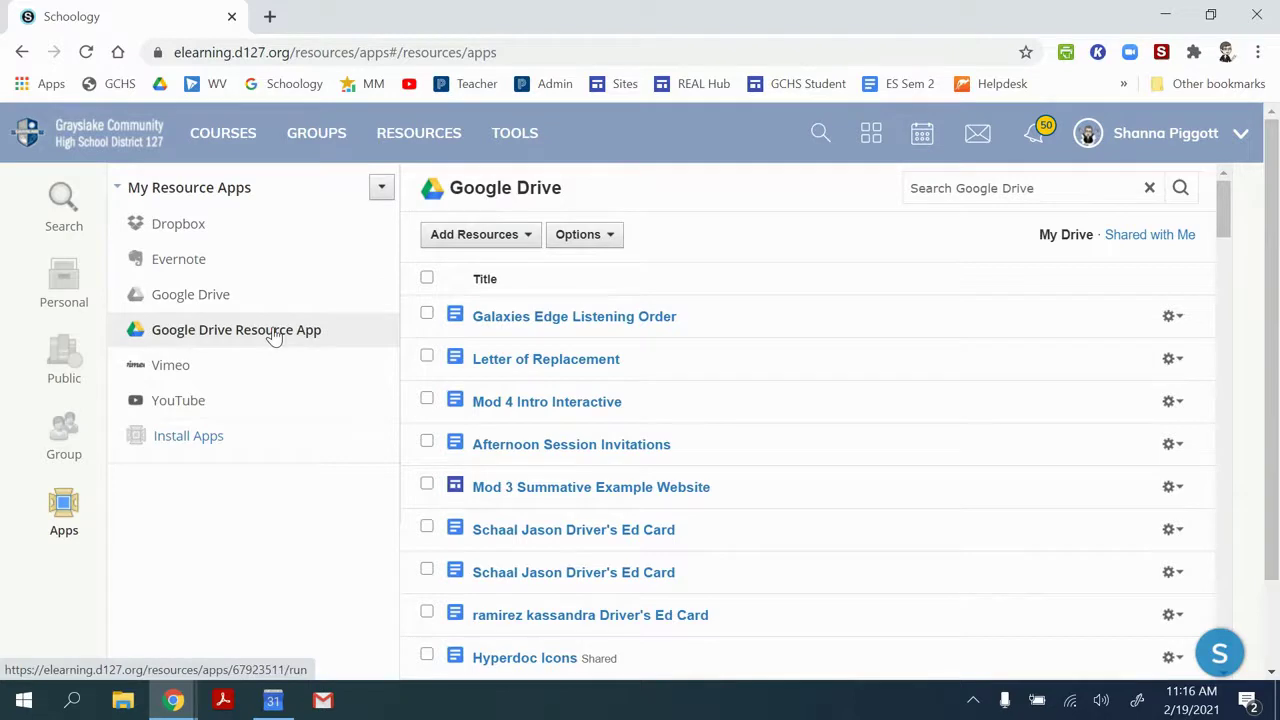
Step: Open the Welcome to GCHS: Section 1 course from the course list
{"action": "left_click", "coordinate": [223, 133]}
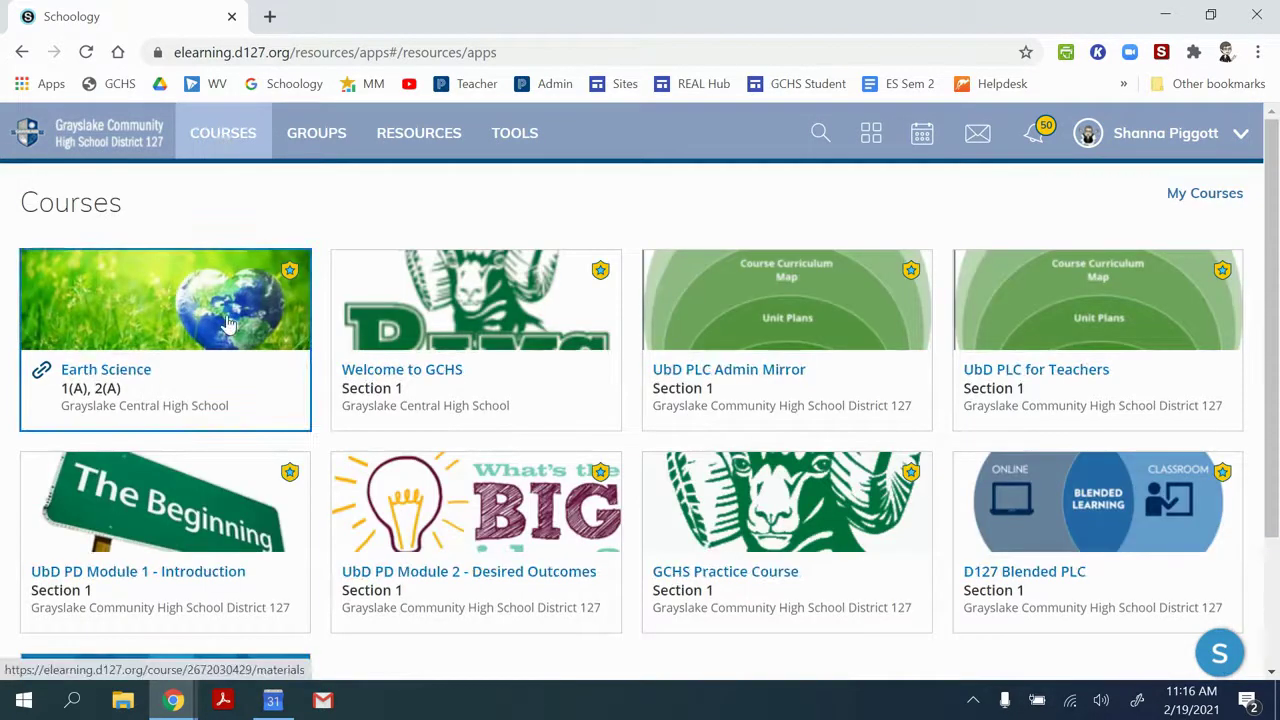
{"action": "left_click", "coordinate": [376, 291]}
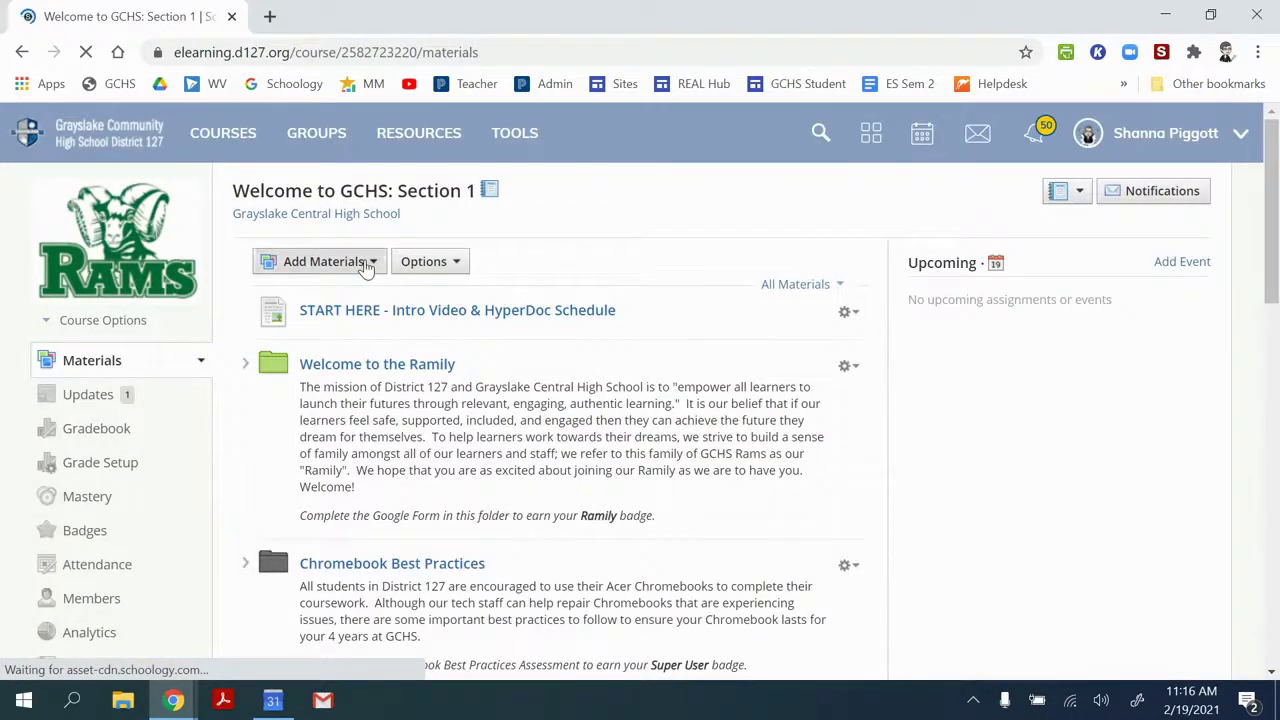
Step: Start adding course materials by importing from resources, and look through the personal Home collection
{"action": "left_click", "coordinate": [368, 263]}
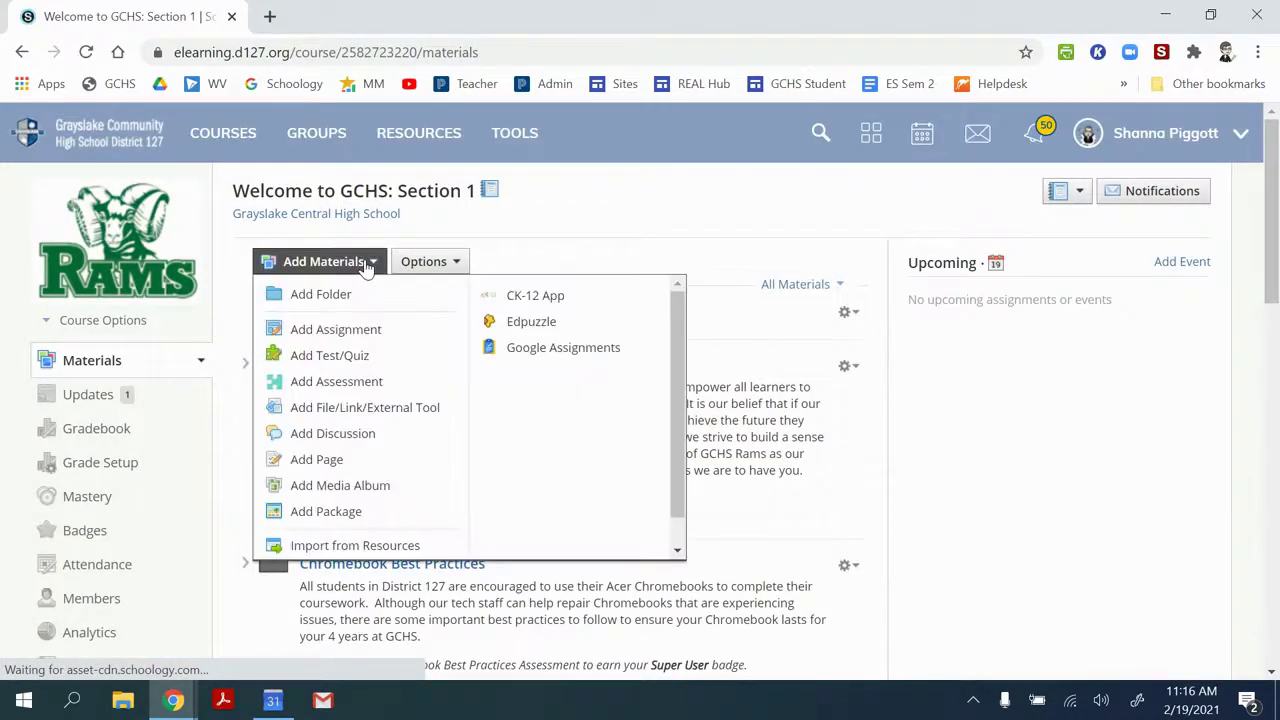
{"action": "left_click", "coordinate": [356, 546]}
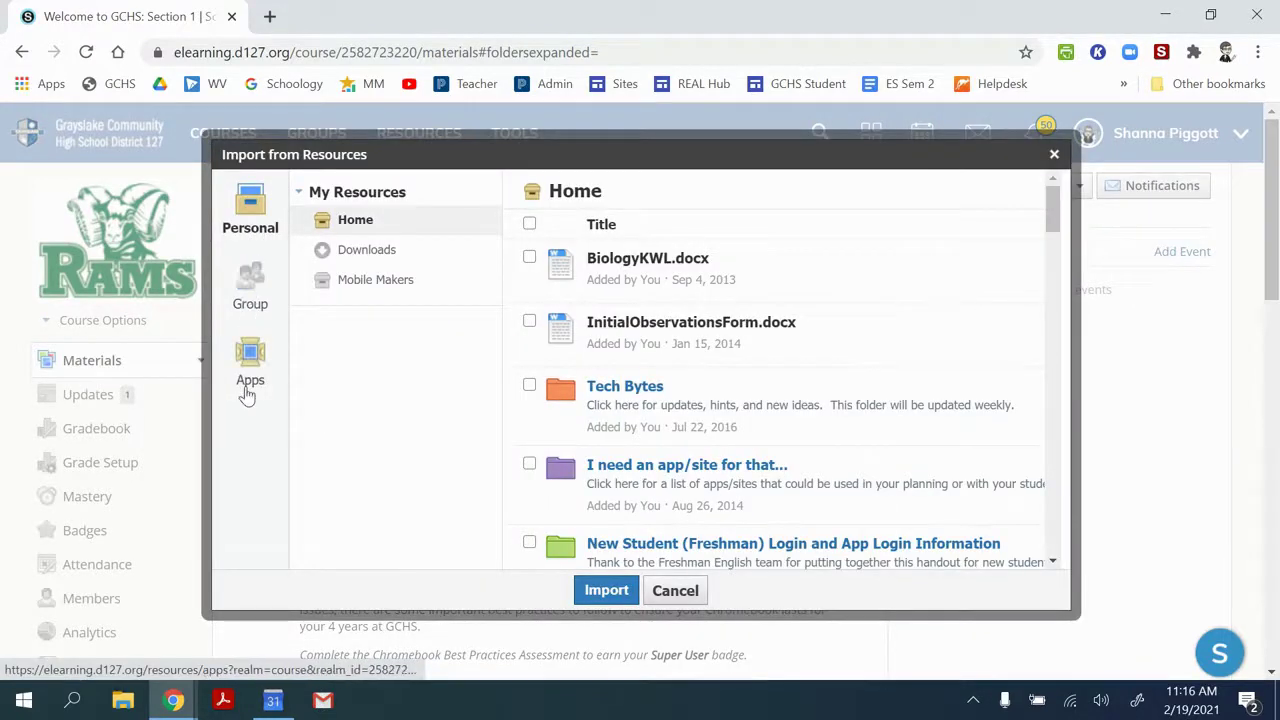
{"action": "scroll", "coordinate": [600, 240], "scroll_direction": "down", "scroll_amount": 3}
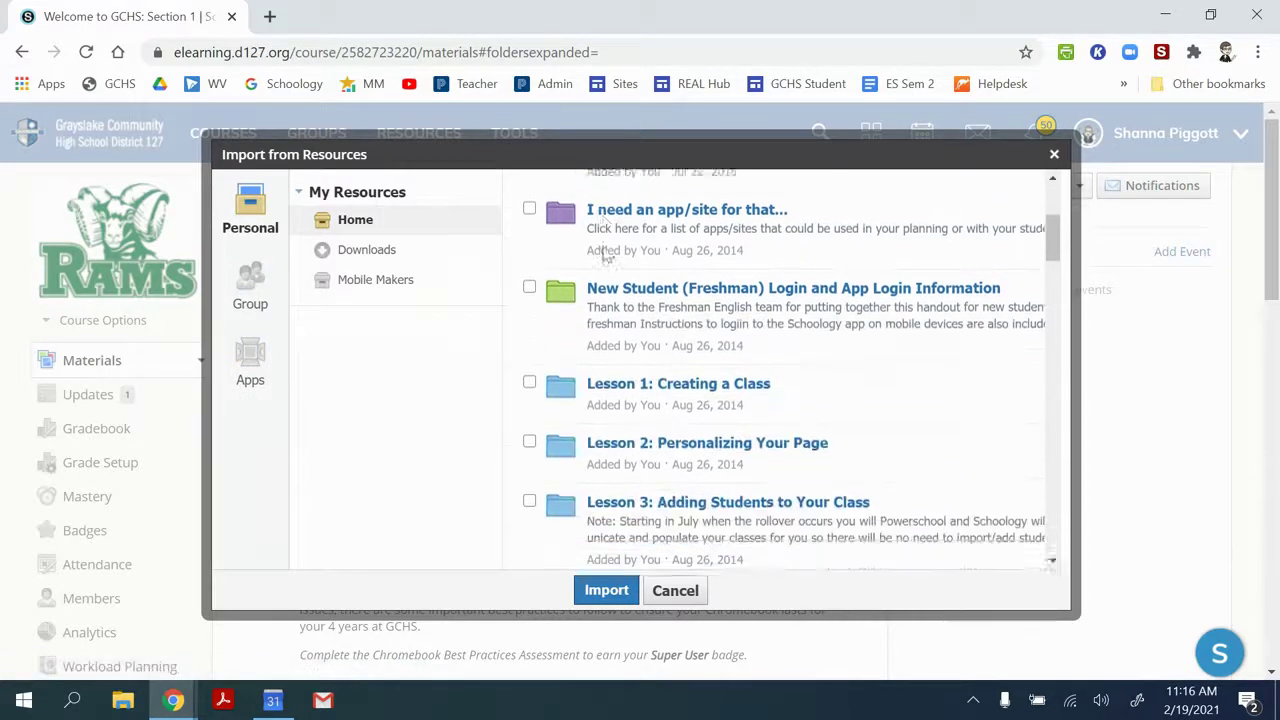
{"action": "scroll", "coordinate": [605, 258], "scroll_direction": "up", "scroll_amount": 3}
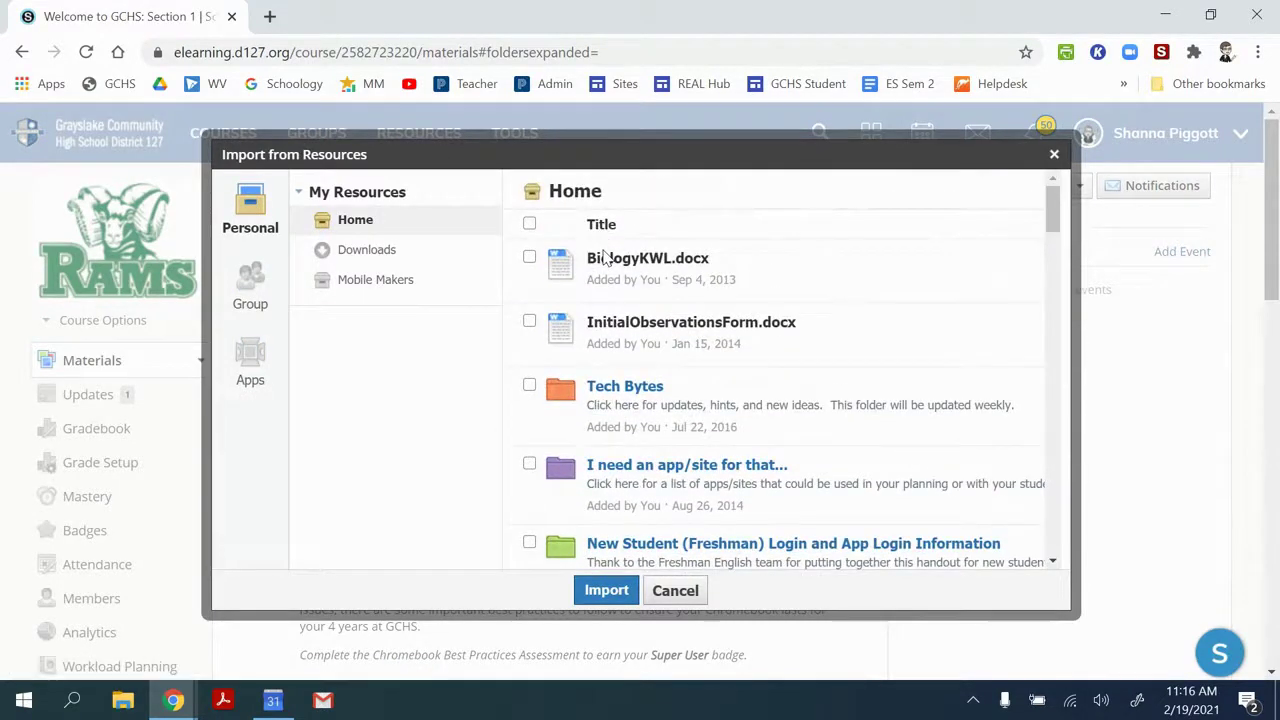
Step: Import the Unit 5 folder from the ES & ESH 20-21 group resources into the course materials
{"action": "left_click", "coordinate": [248, 302]}
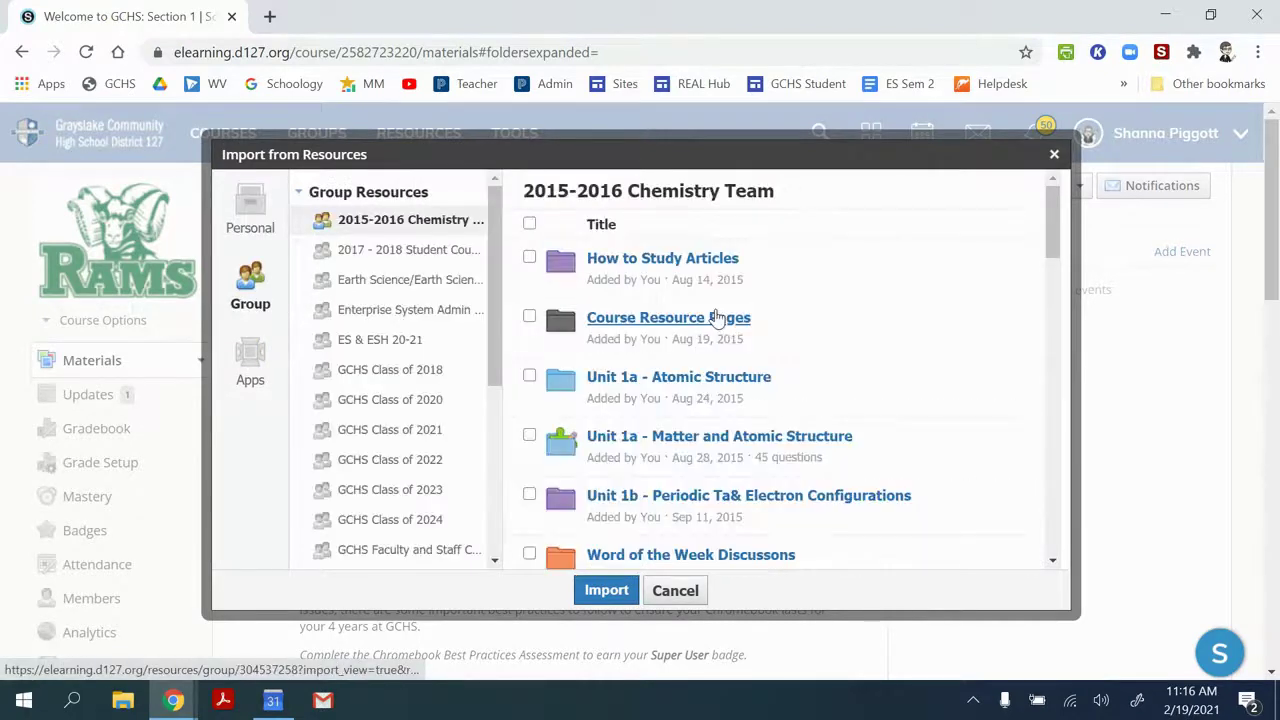
{"action": "left_click", "coordinate": [417, 340]}
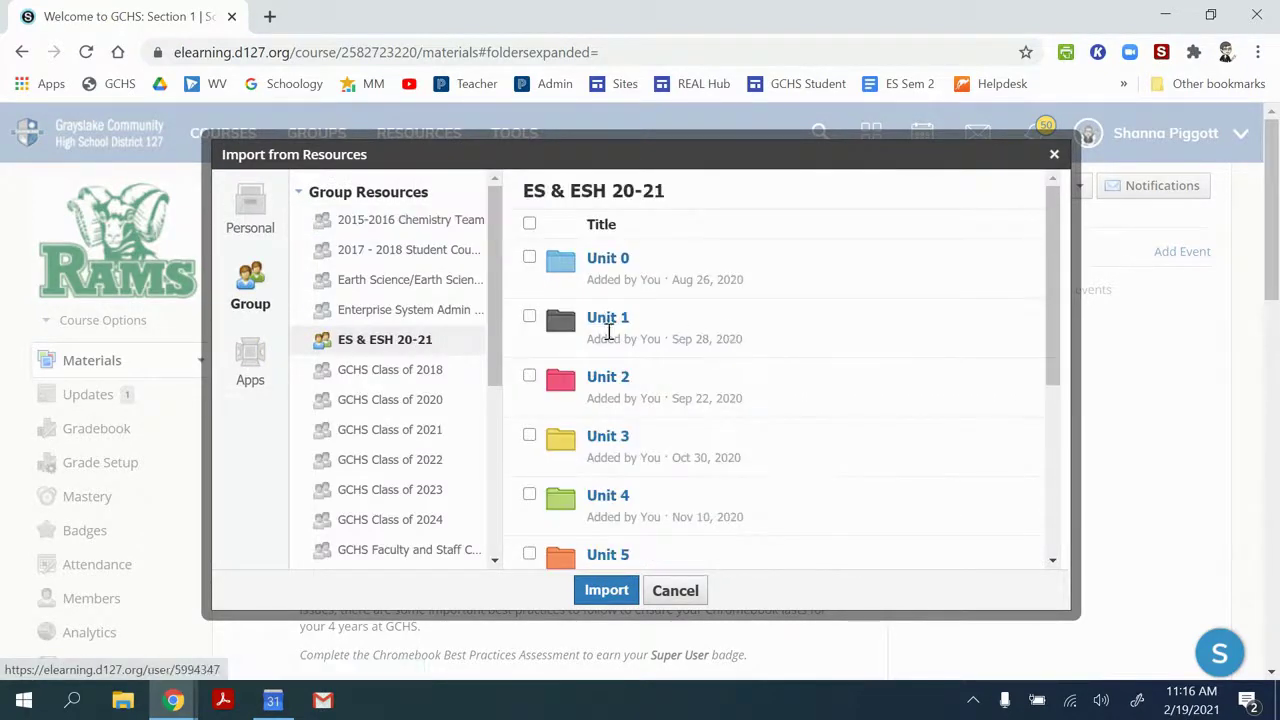
{"action": "scroll", "coordinate": [604, 390], "scroll_direction": "down", "scroll_amount": 2}
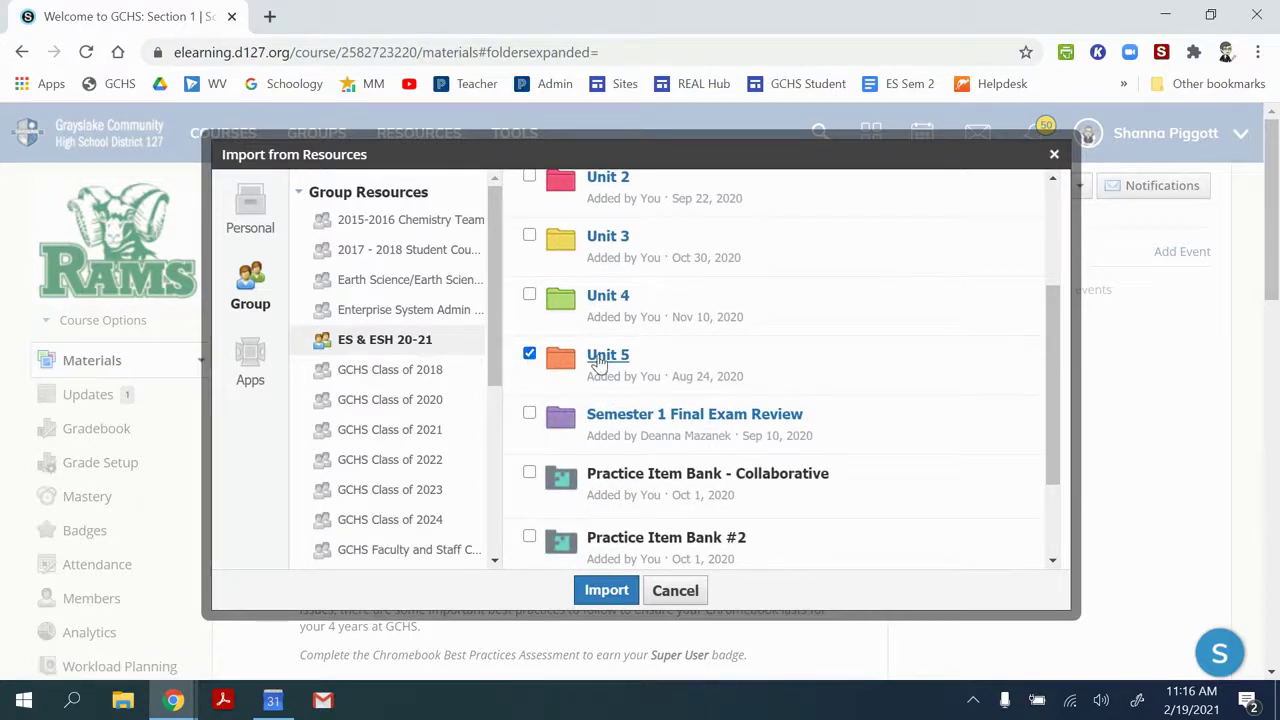
{"action": "left_click", "coordinate": [610, 590]}
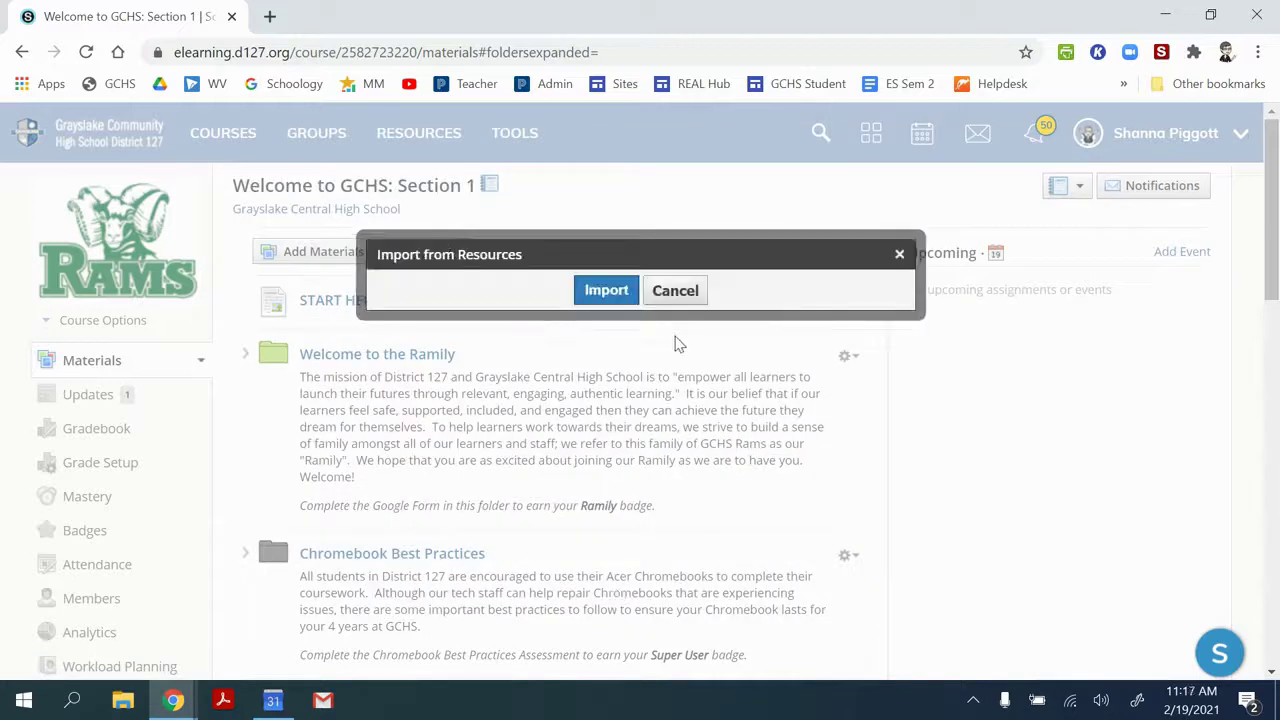
{"action": "left_click", "coordinate": [605, 290]}
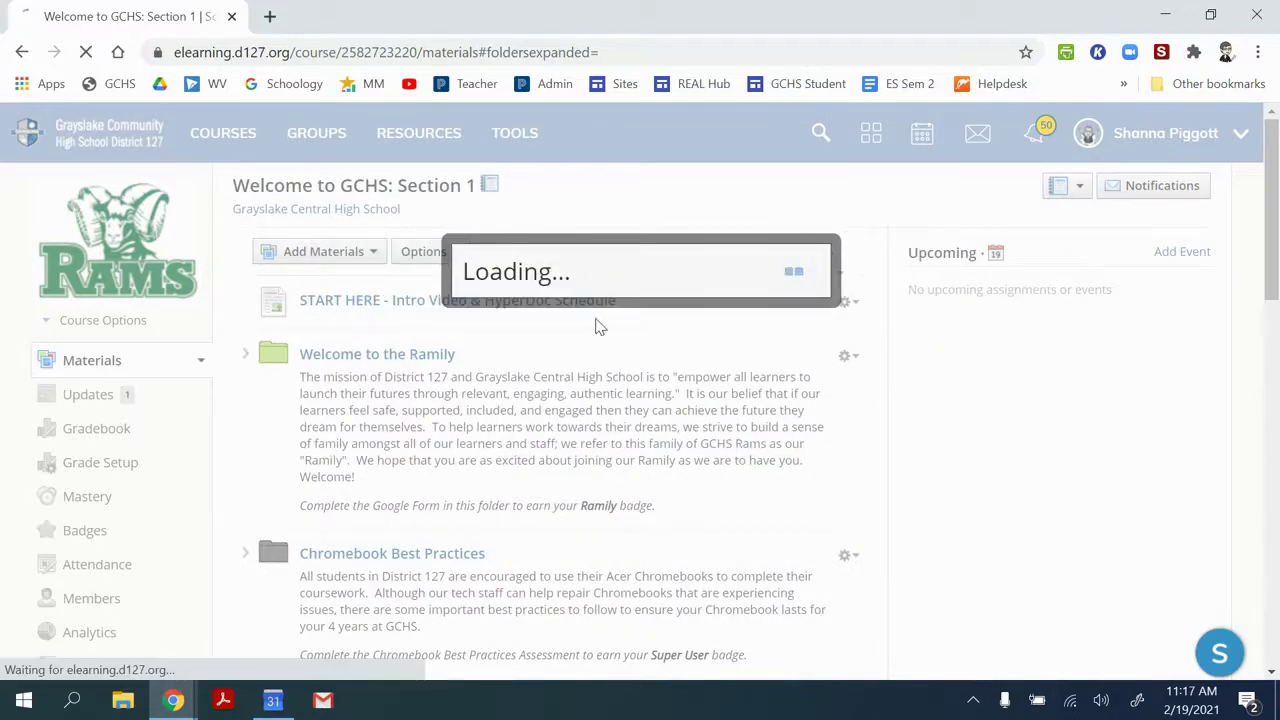
Step: Check the contents of the imported Unit 5 folder, and return to the course materials
{"action": "scroll", "coordinate": [597, 325], "scroll_direction": "down", "scroll_amount": 9}
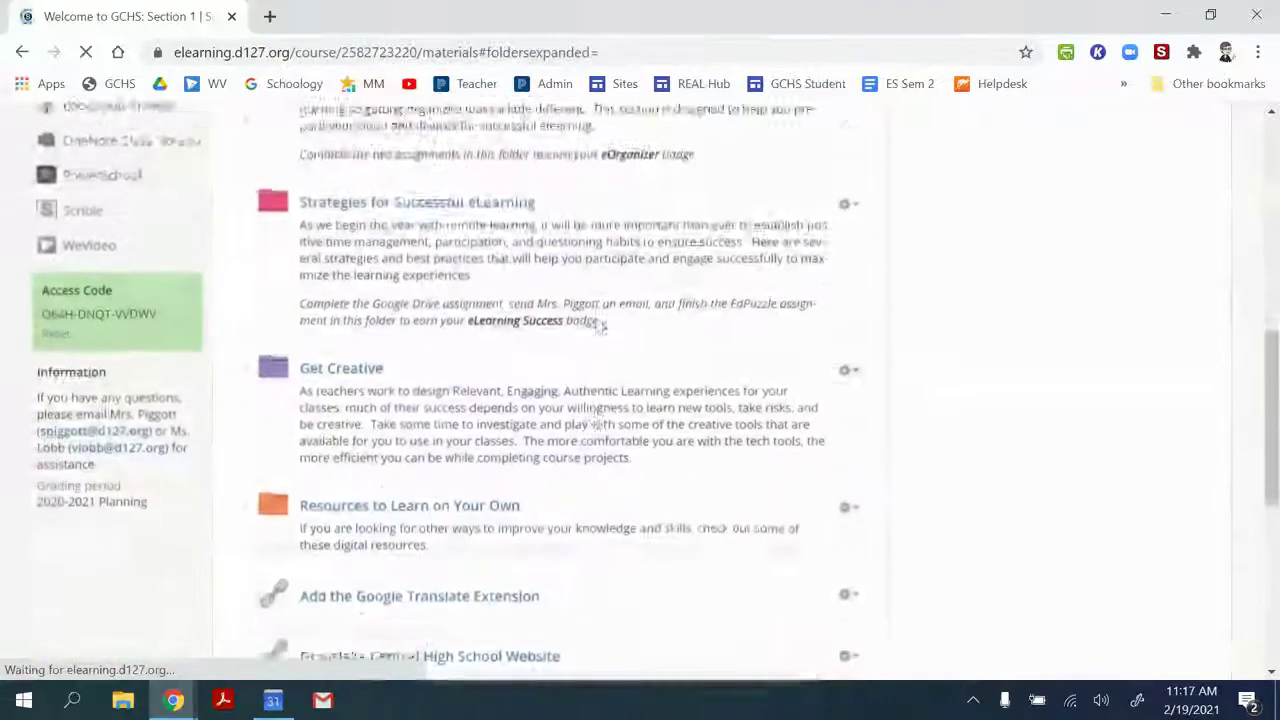
{"action": "scroll", "coordinate": [594, 323], "scroll_direction": "down", "scroll_amount": 3}
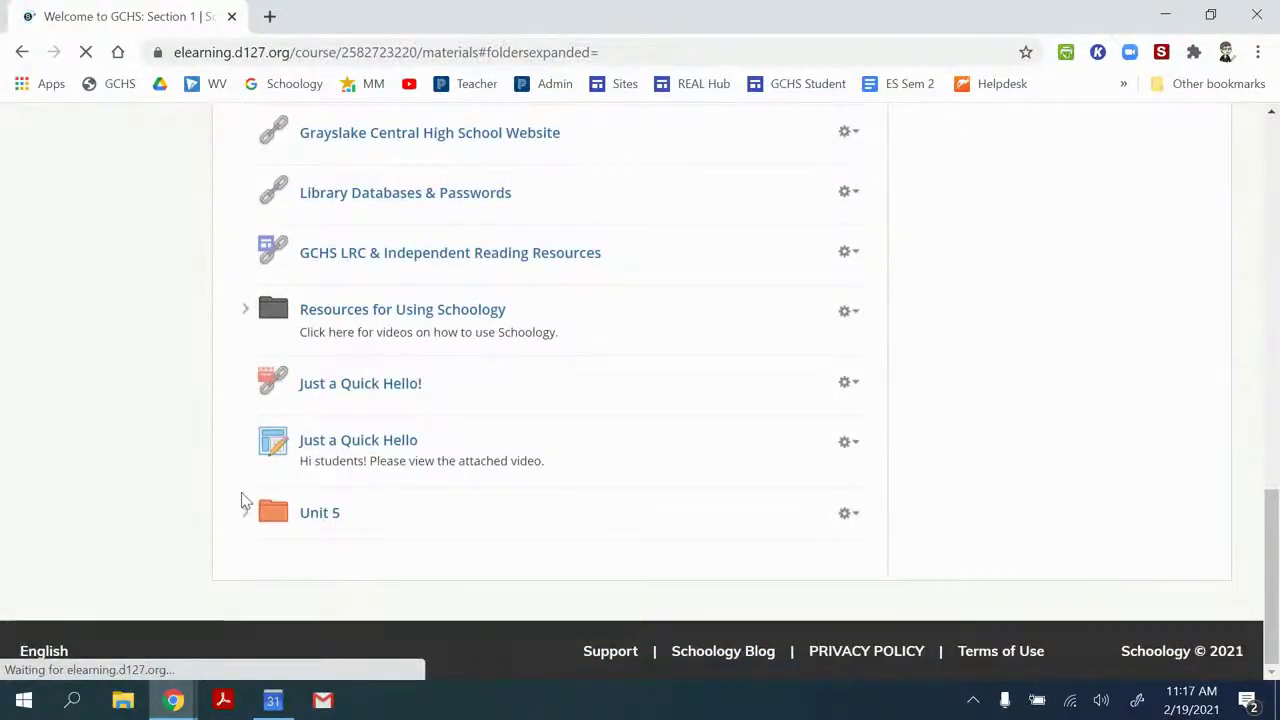
{"action": "left_click", "coordinate": [328, 516]}
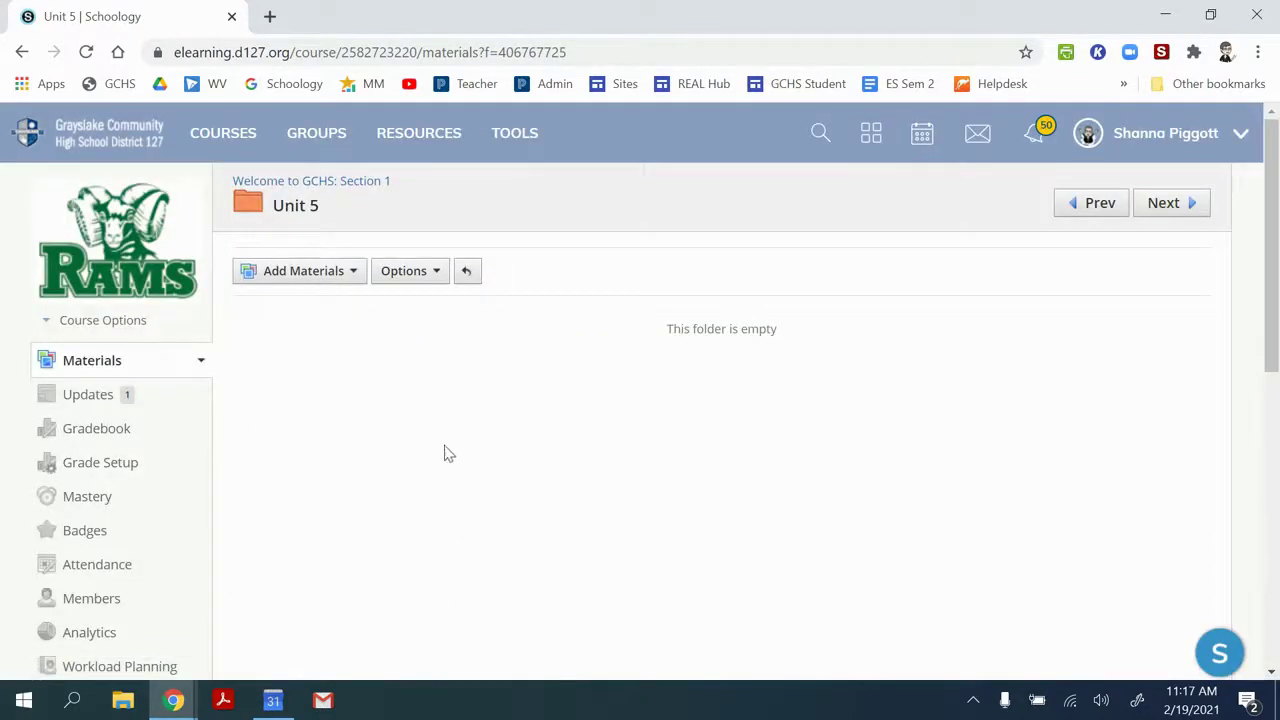
{"action": "left_click", "coordinate": [22, 51]}
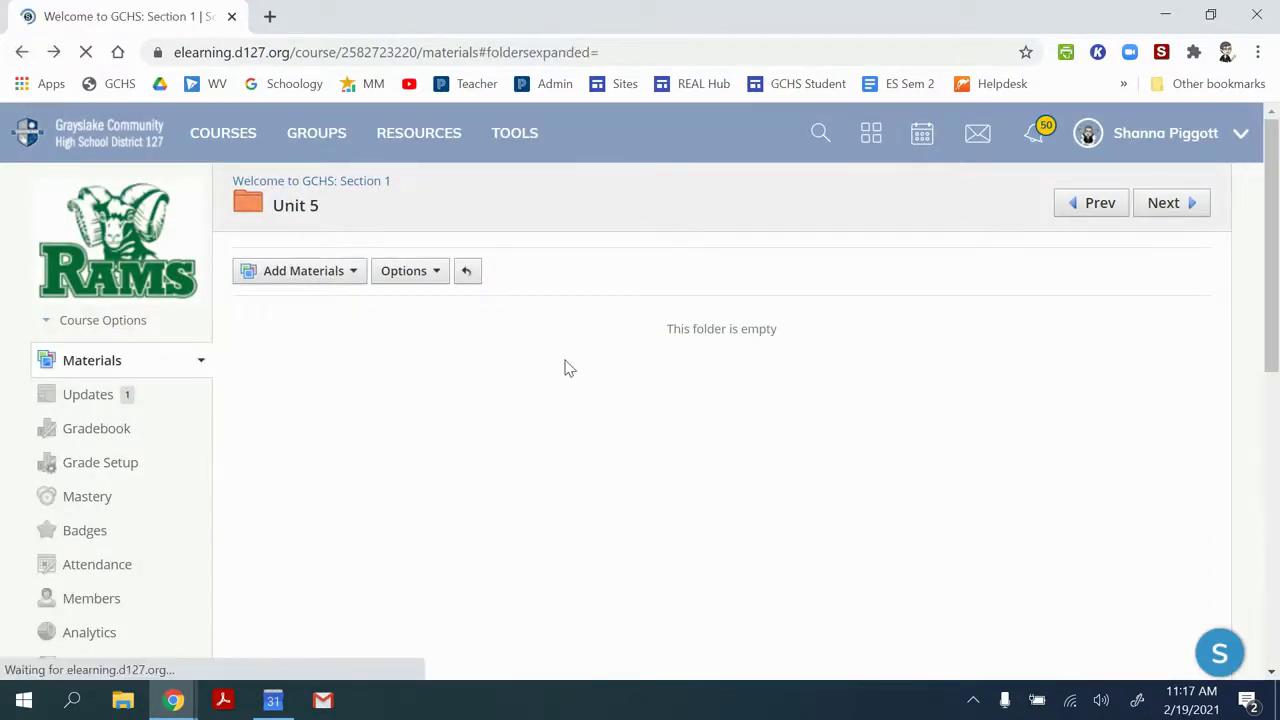
Step: Delete the imported Unit 5 folder from the course materials
{"action": "scroll", "coordinate": [563, 362], "scroll_direction": "down", "scroll_amount": 15}
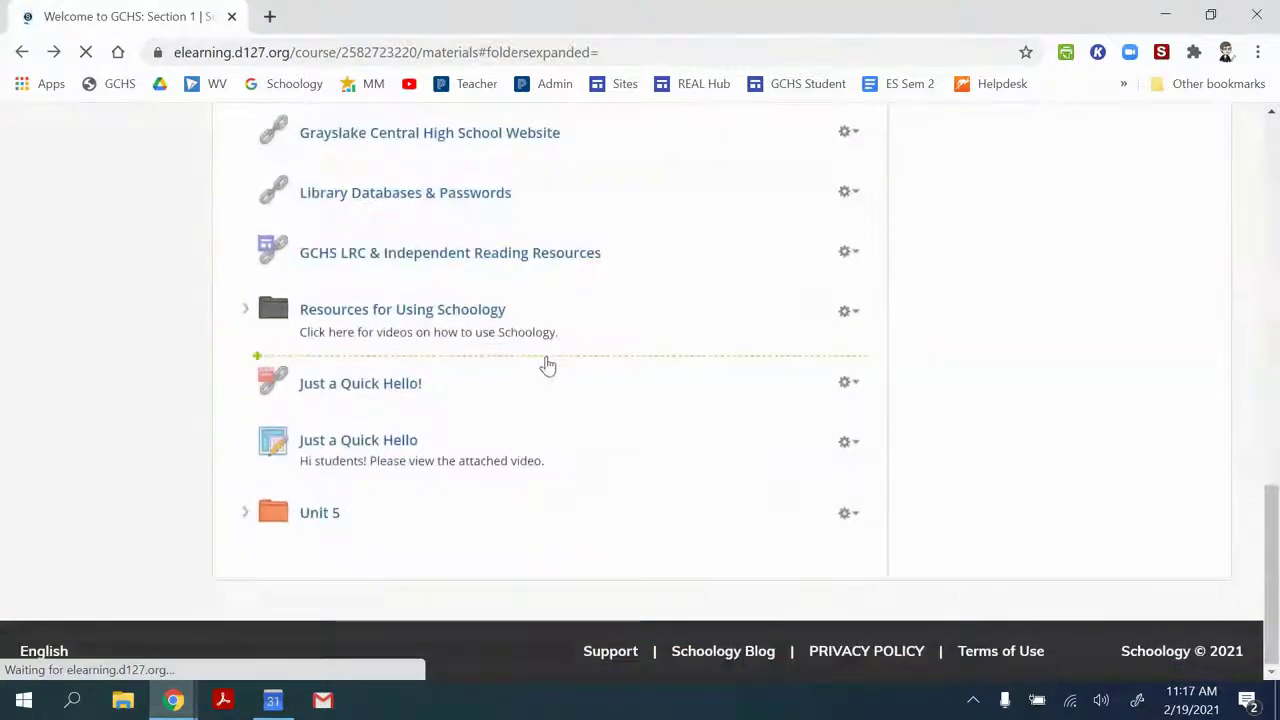
{"action": "left_click", "coordinate": [849, 513]}
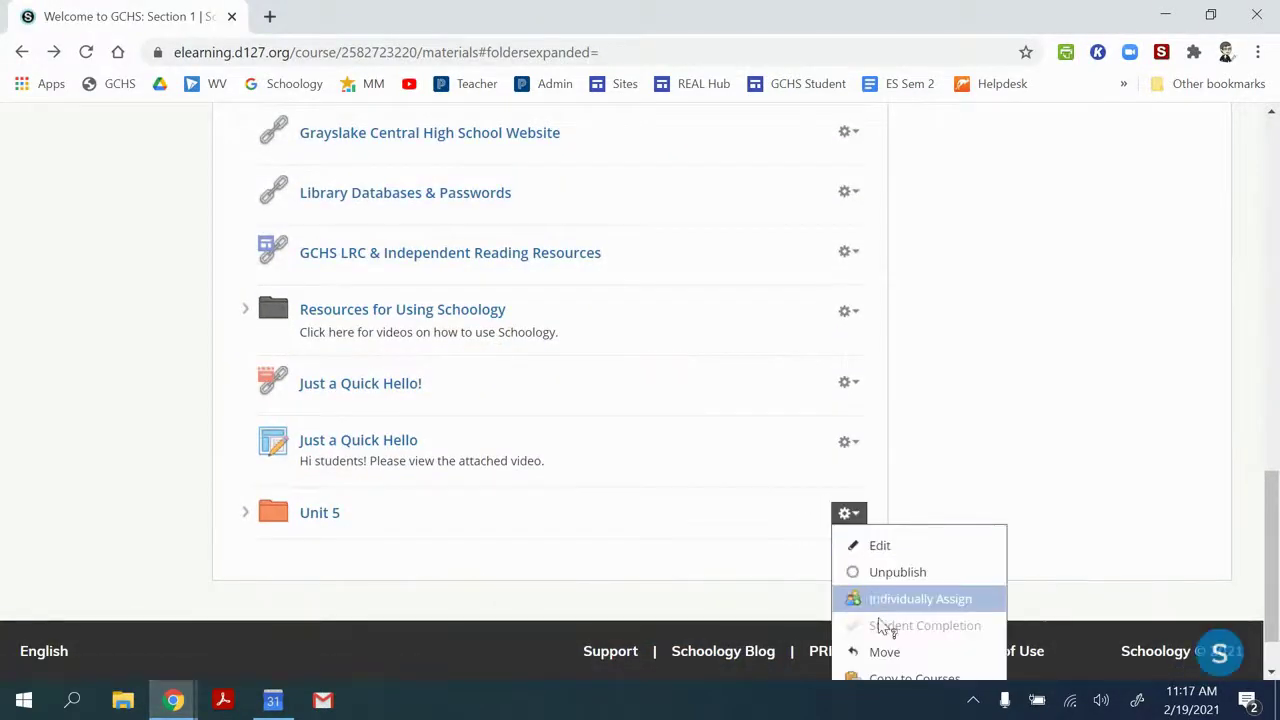
{"action": "scroll", "coordinate": [897, 627], "scroll_direction": "down", "scroll_amount": 1}
{"action": "scroll", "coordinate": [900, 640], "scroll_direction": "down", "scroll_amount": 1}
{"action": "left_click", "coordinate": [909, 660]}
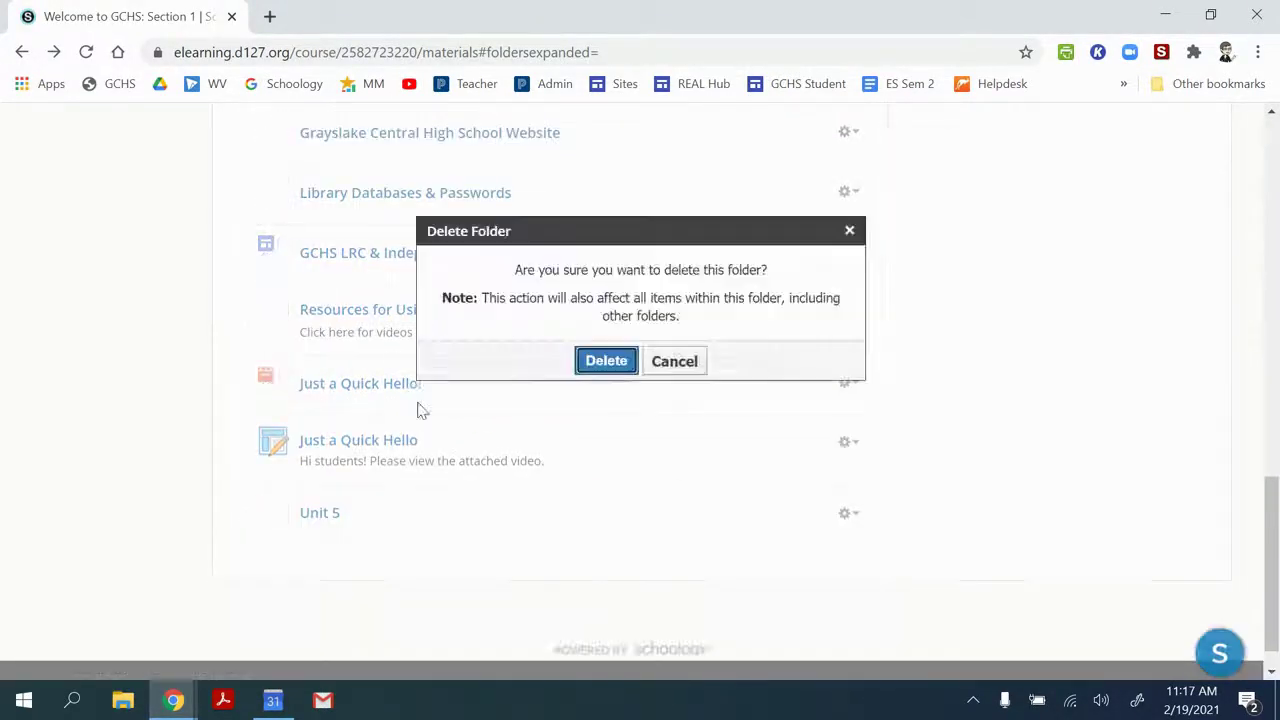
{"action": "left_click", "coordinate": [598, 457]}
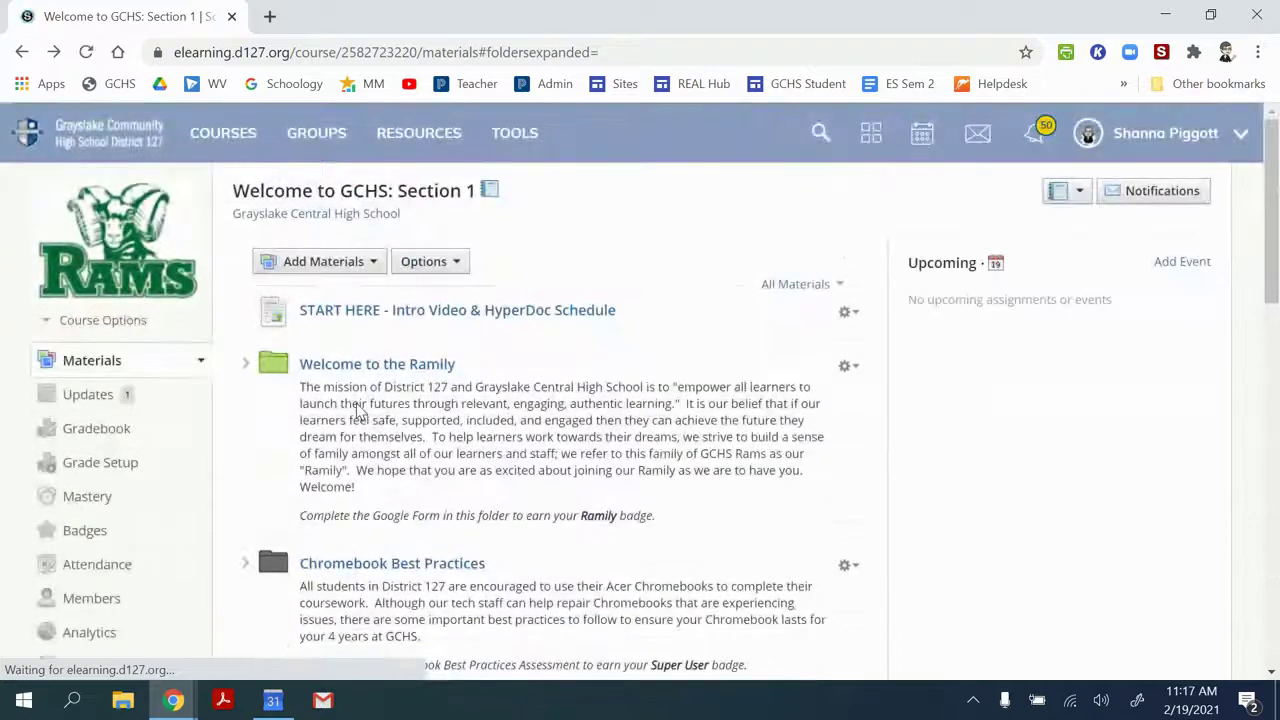
Step: Set up saving the Welcome to the Ramily folder to Unit 4 of the ES & ESH 20-21 collection, and cancel without saving
{"action": "left_click", "coordinate": [850, 369]}
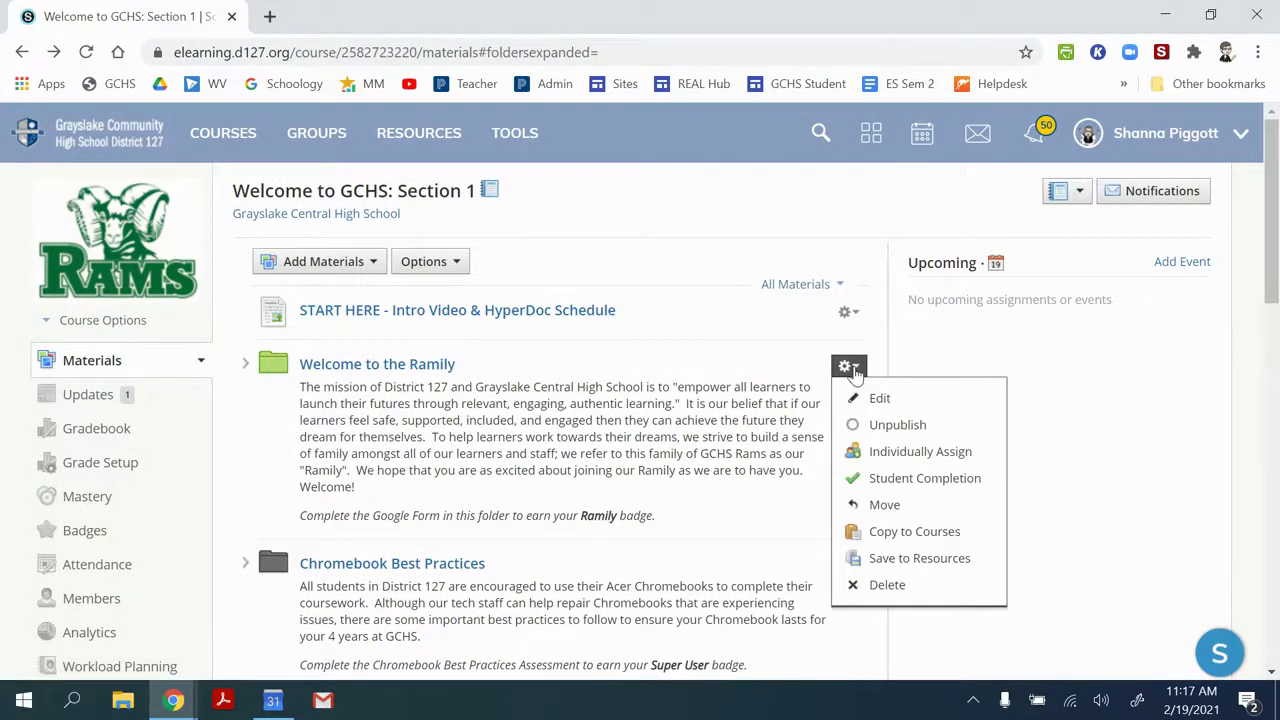
{"action": "left_click", "coordinate": [920, 559]}
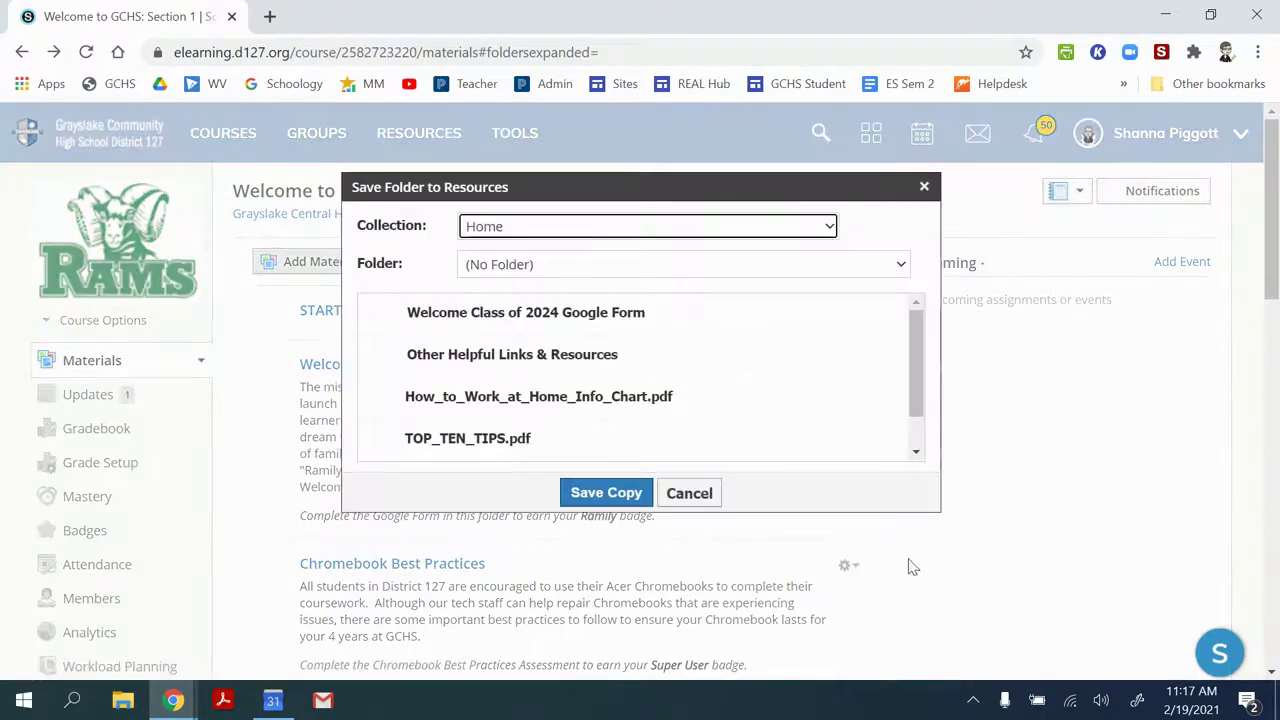
{"action": "left_click", "coordinate": [563, 230]}
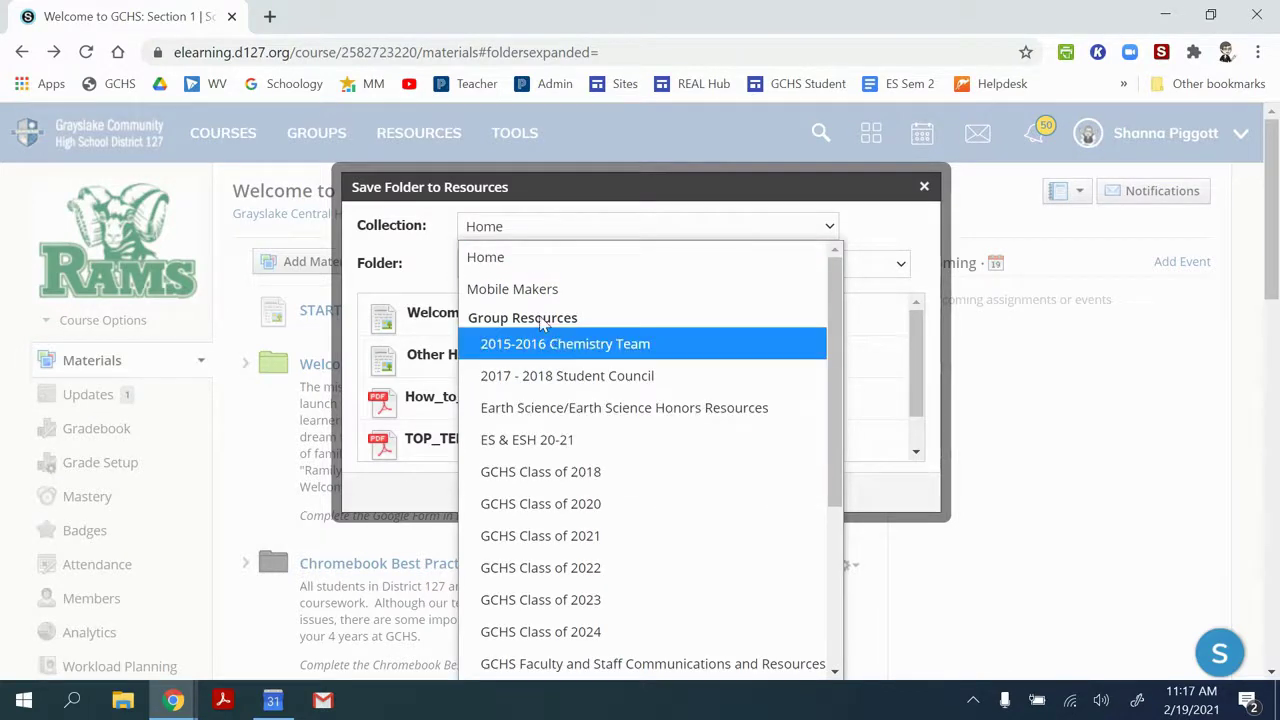
{"action": "left_click", "coordinate": [586, 450]}
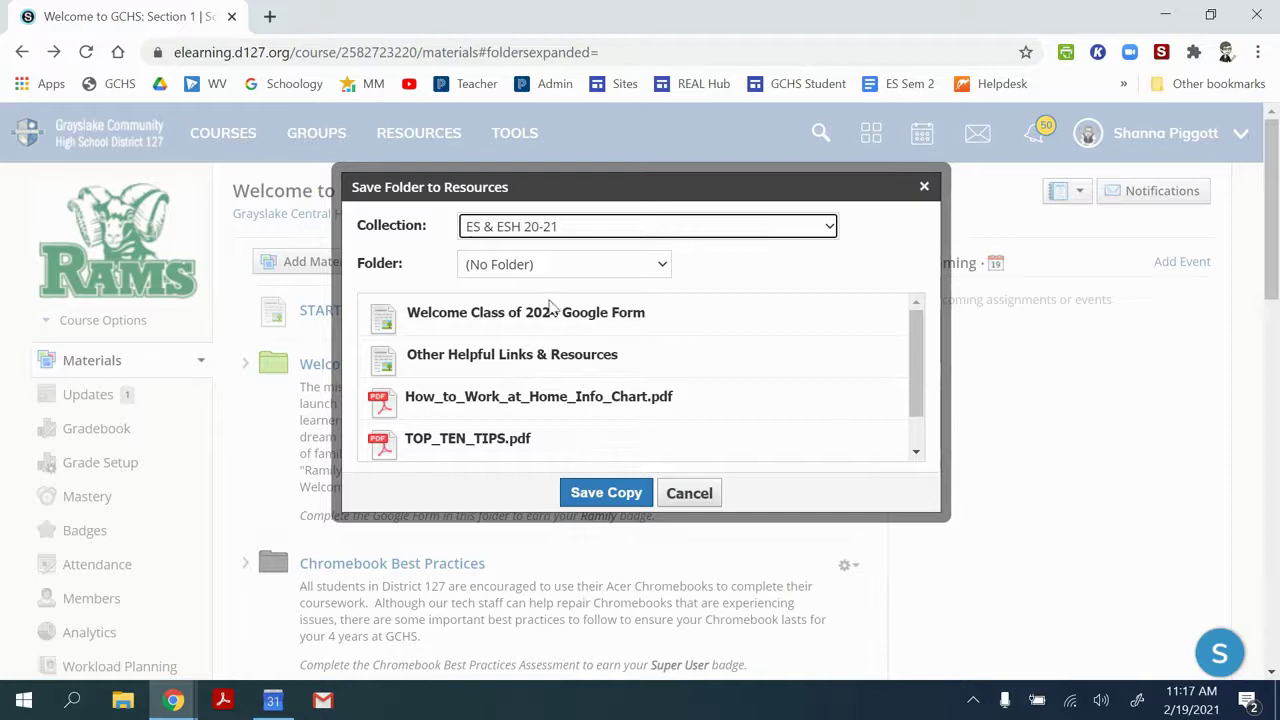
{"action": "left_click", "coordinate": [548, 268]}
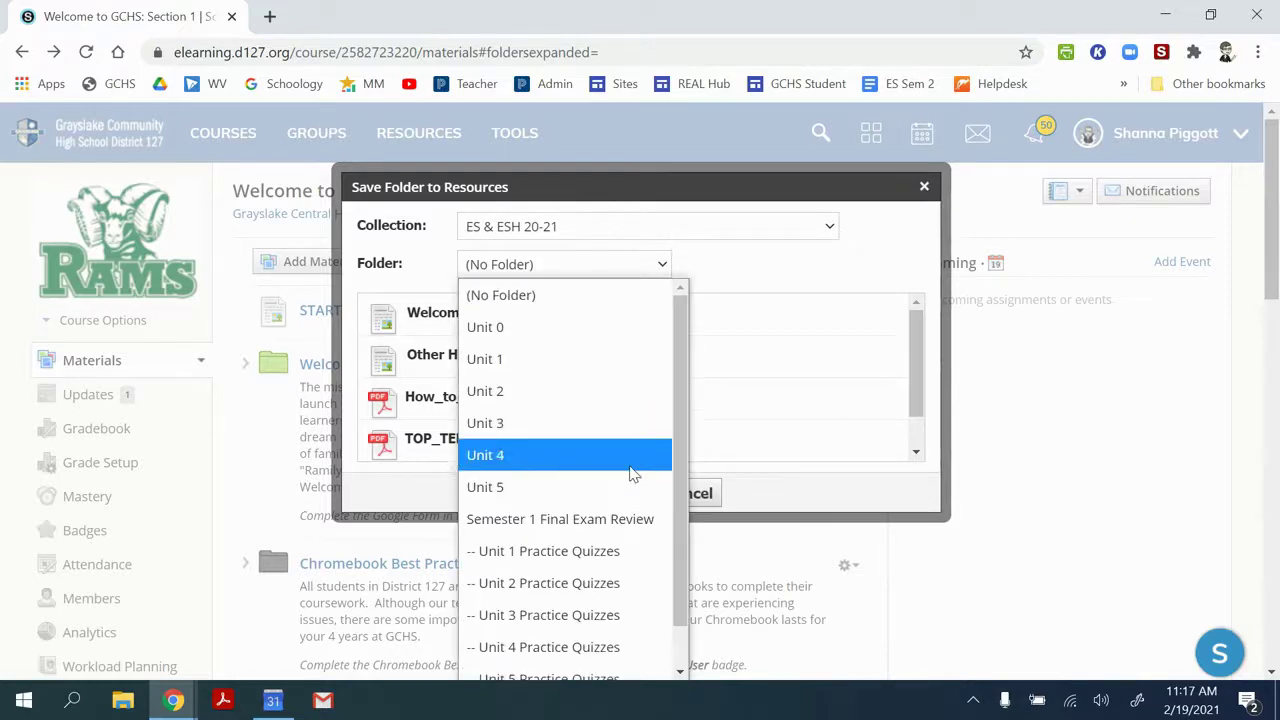
{"action": "left_click", "coordinate": [632, 458]}
{"action": "scroll", "coordinate": [637, 356], "scroll_direction": "down", "scroll_amount": 1}
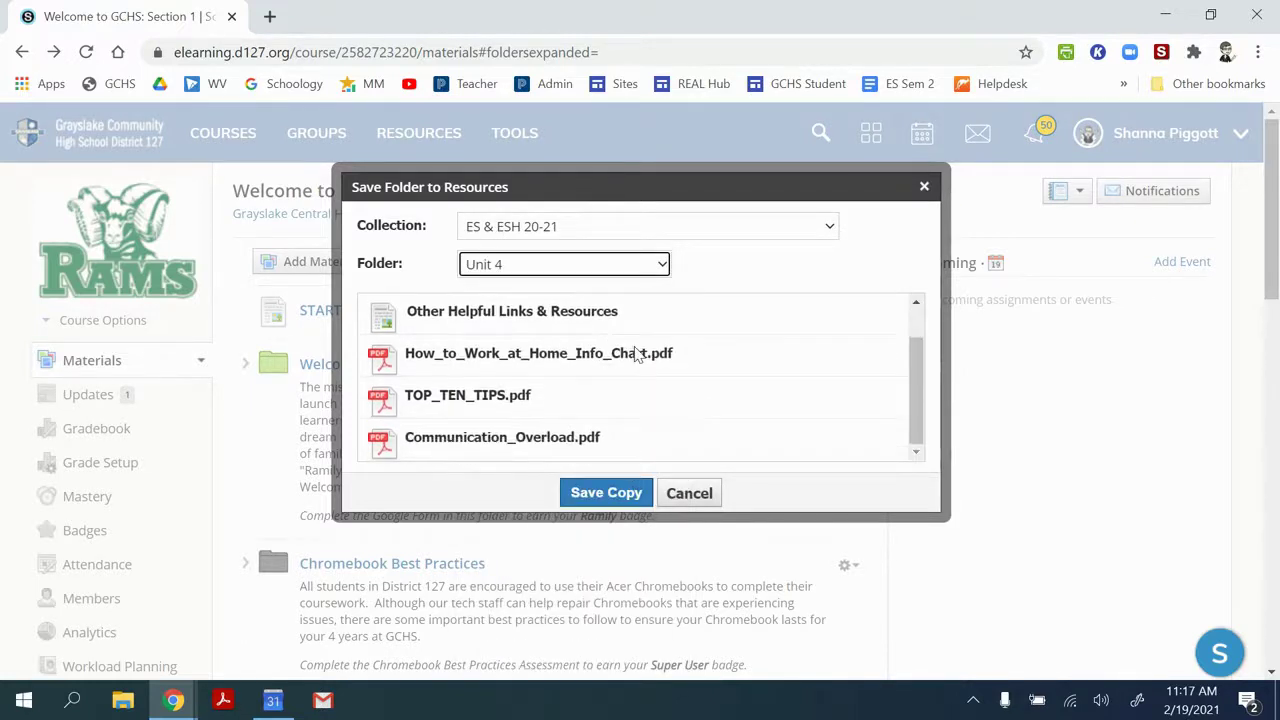
{"action": "scroll", "coordinate": [632, 398], "scroll_direction": "up", "scroll_amount": 1}
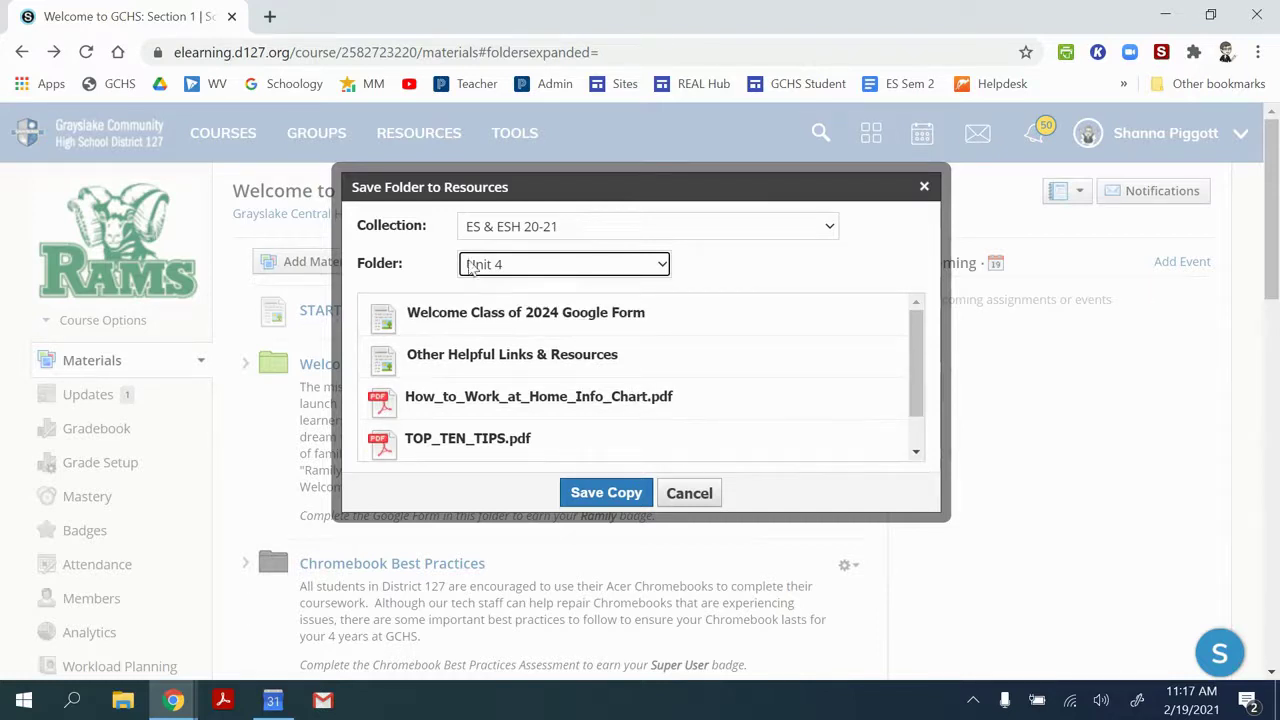
{"action": "left_click", "coordinate": [687, 493]}
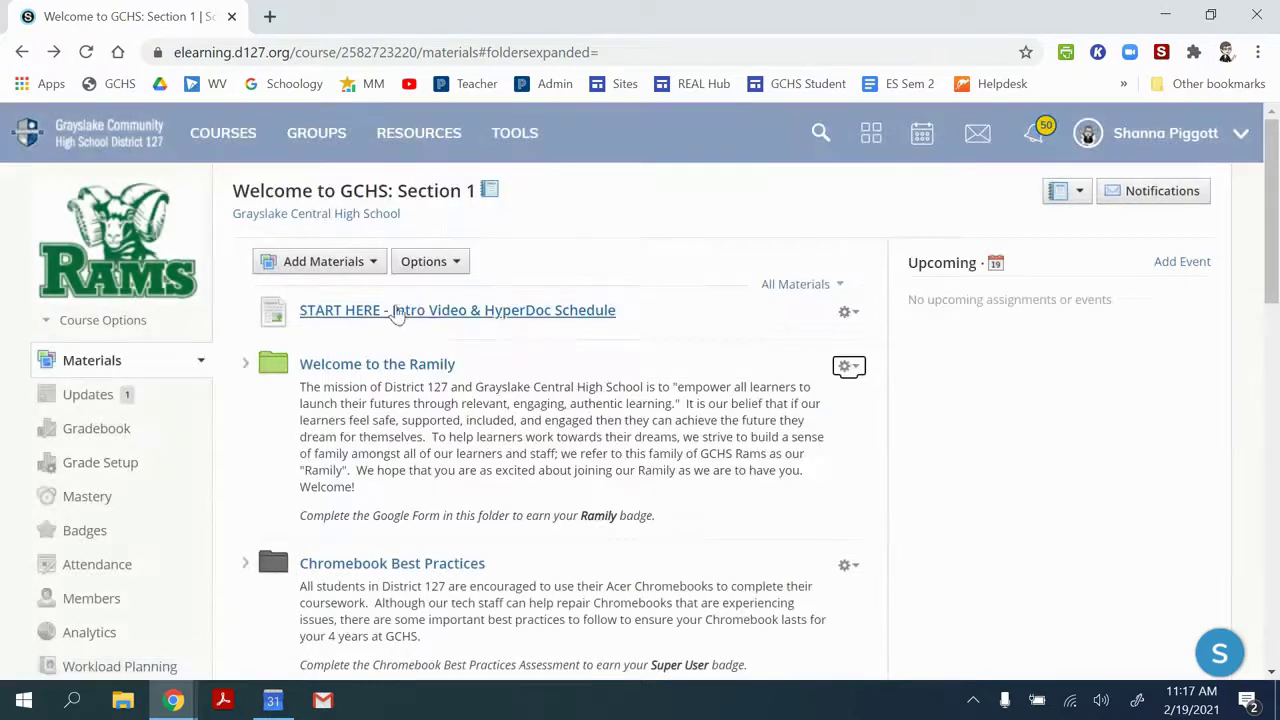
Step: Open the options for the whole course's materials
{"action": "left_click", "coordinate": [453, 268]}
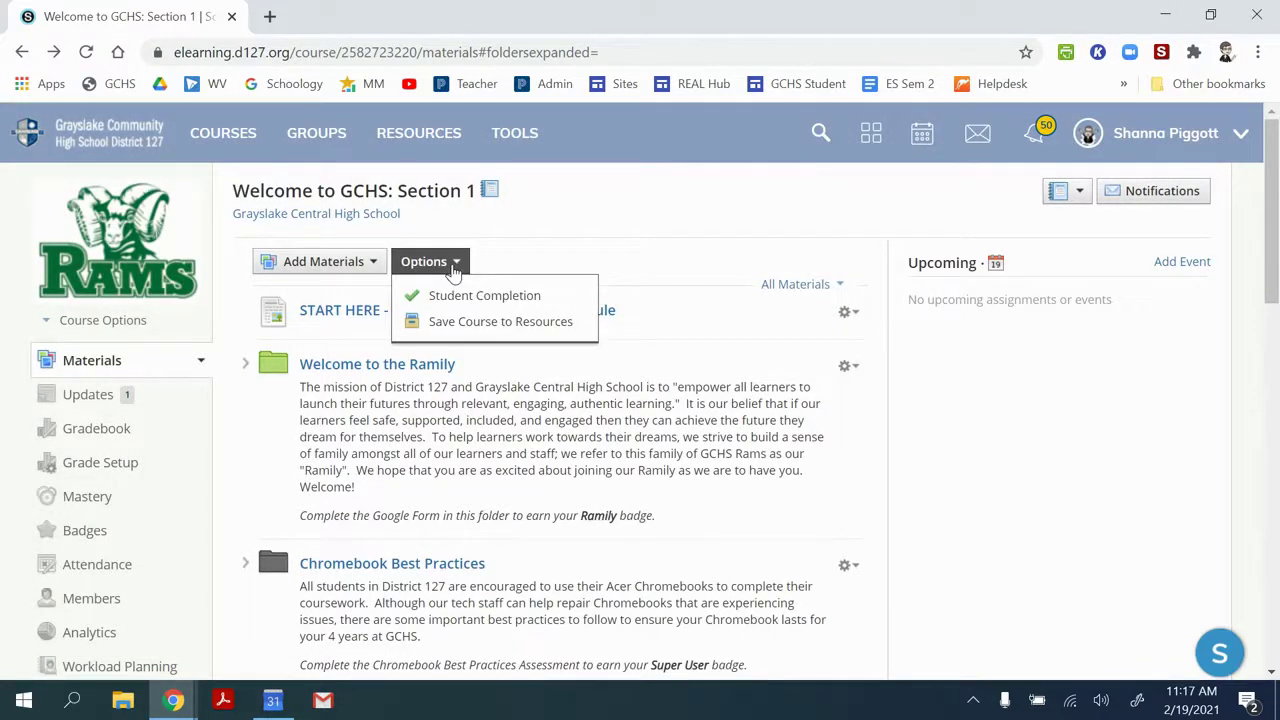